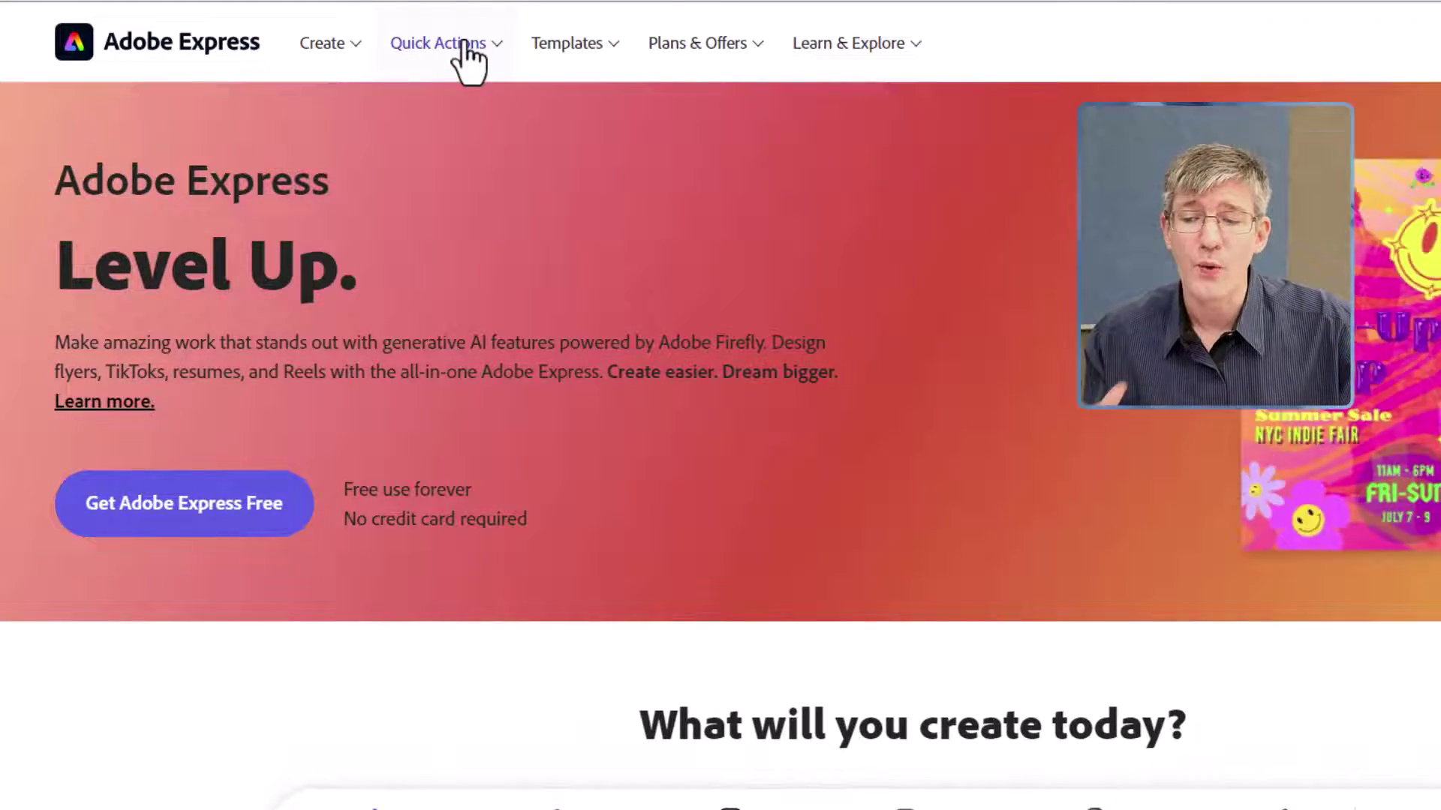
- Launch the Animate from Audio tool from the Quick Actions menu
{"action": "left_click", "coordinate": [462, 46]}
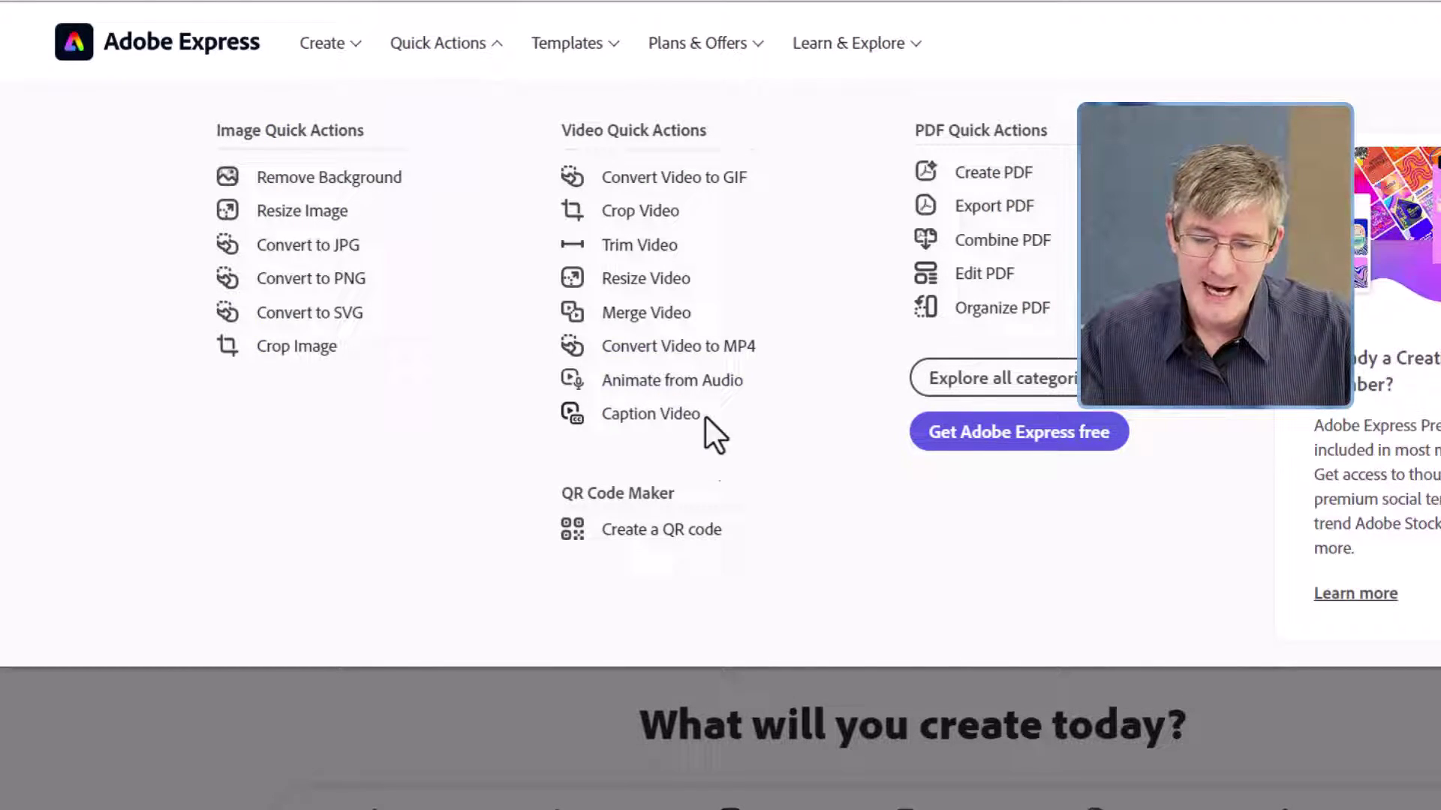
{"action": "left_click", "coordinate": [710, 384]}
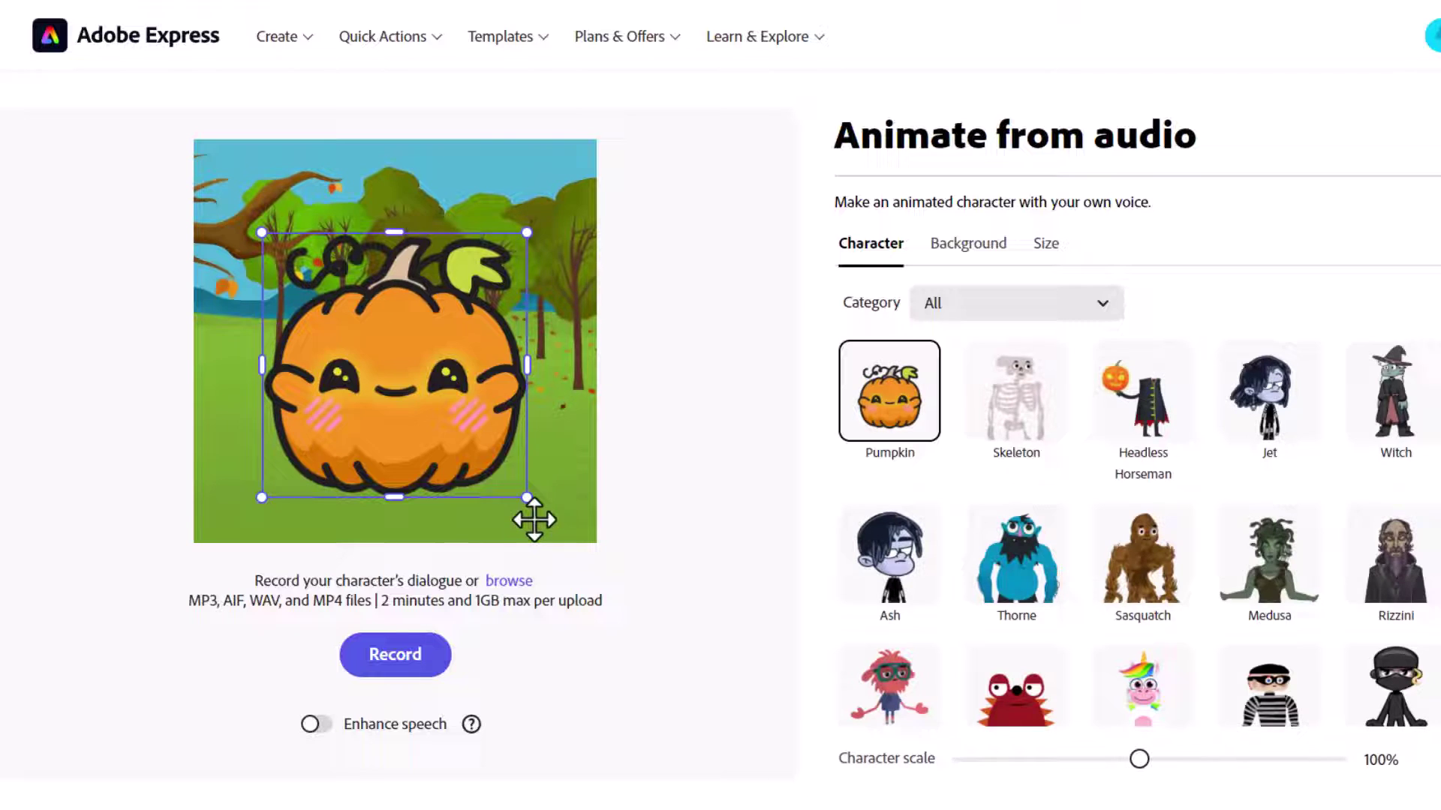
- Swap the Pumpkin for the blue Crayon character from the Classroom category
{"action": "left_click", "coordinate": [1070, 315]}
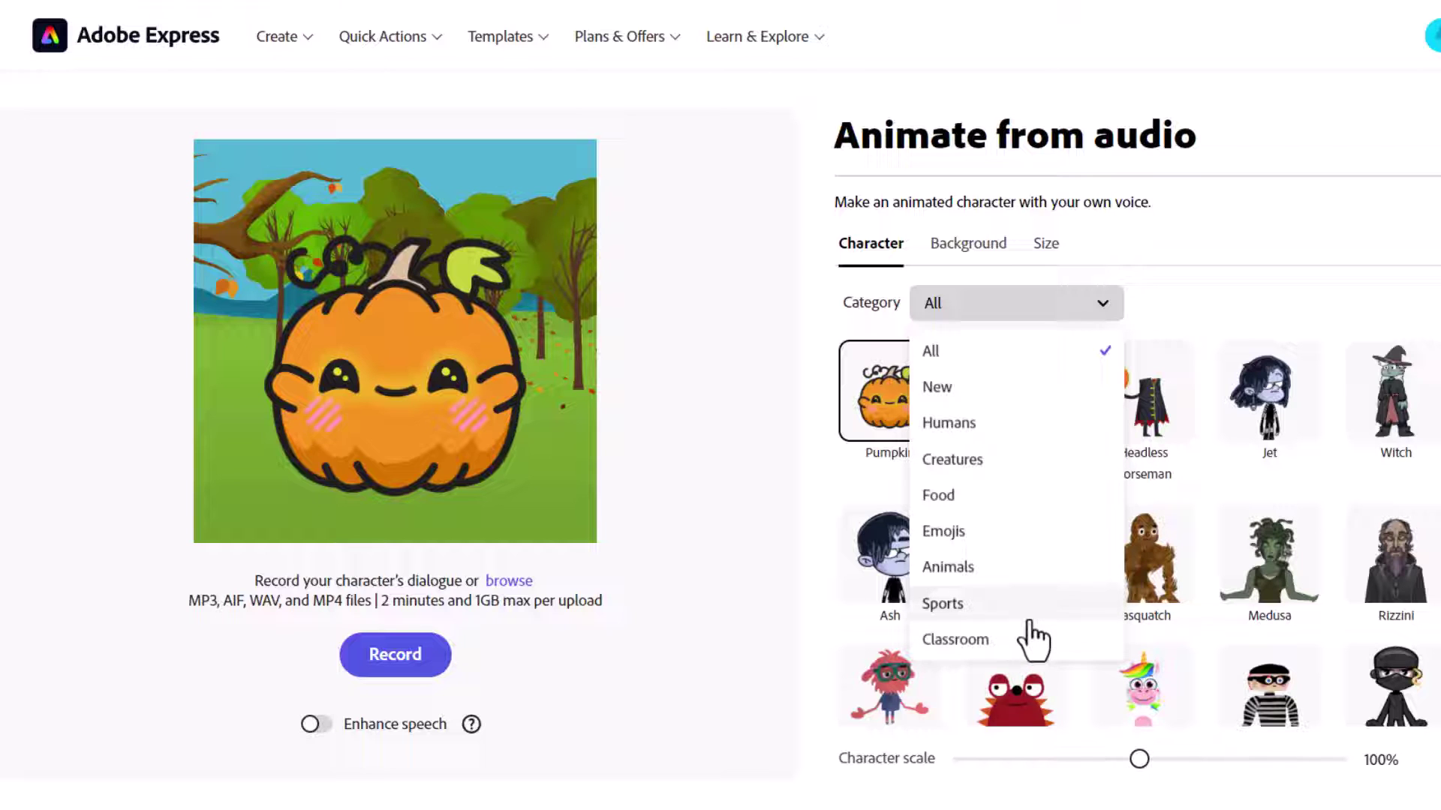
{"action": "left_click", "coordinate": [1374, 529]}
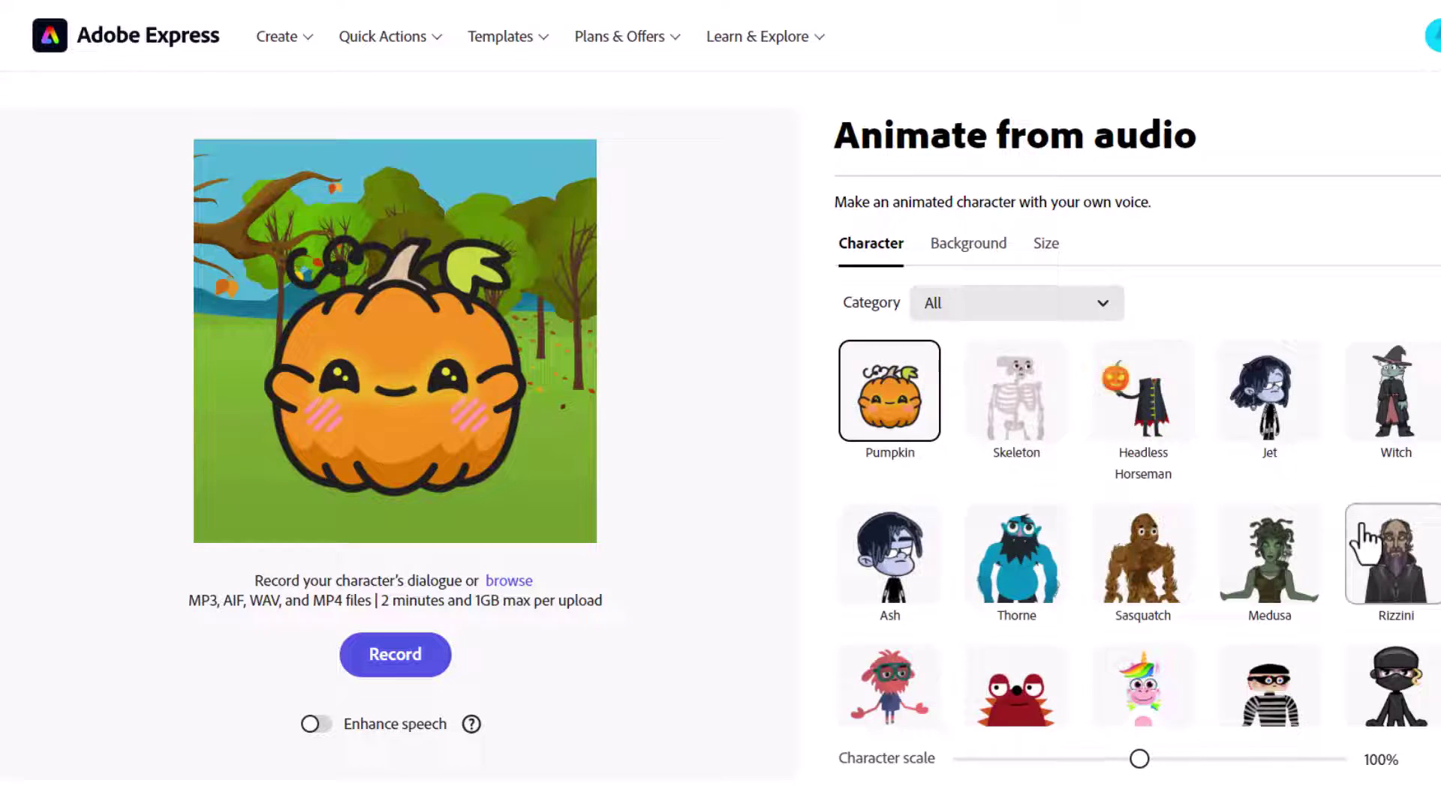
{"action": "scroll", "coordinate": [1355, 525], "scroll_direction": "down", "scroll_amount": 10}
{"action": "scroll", "coordinate": [1354, 515], "scroll_direction": "down", "scroll_amount": 5}
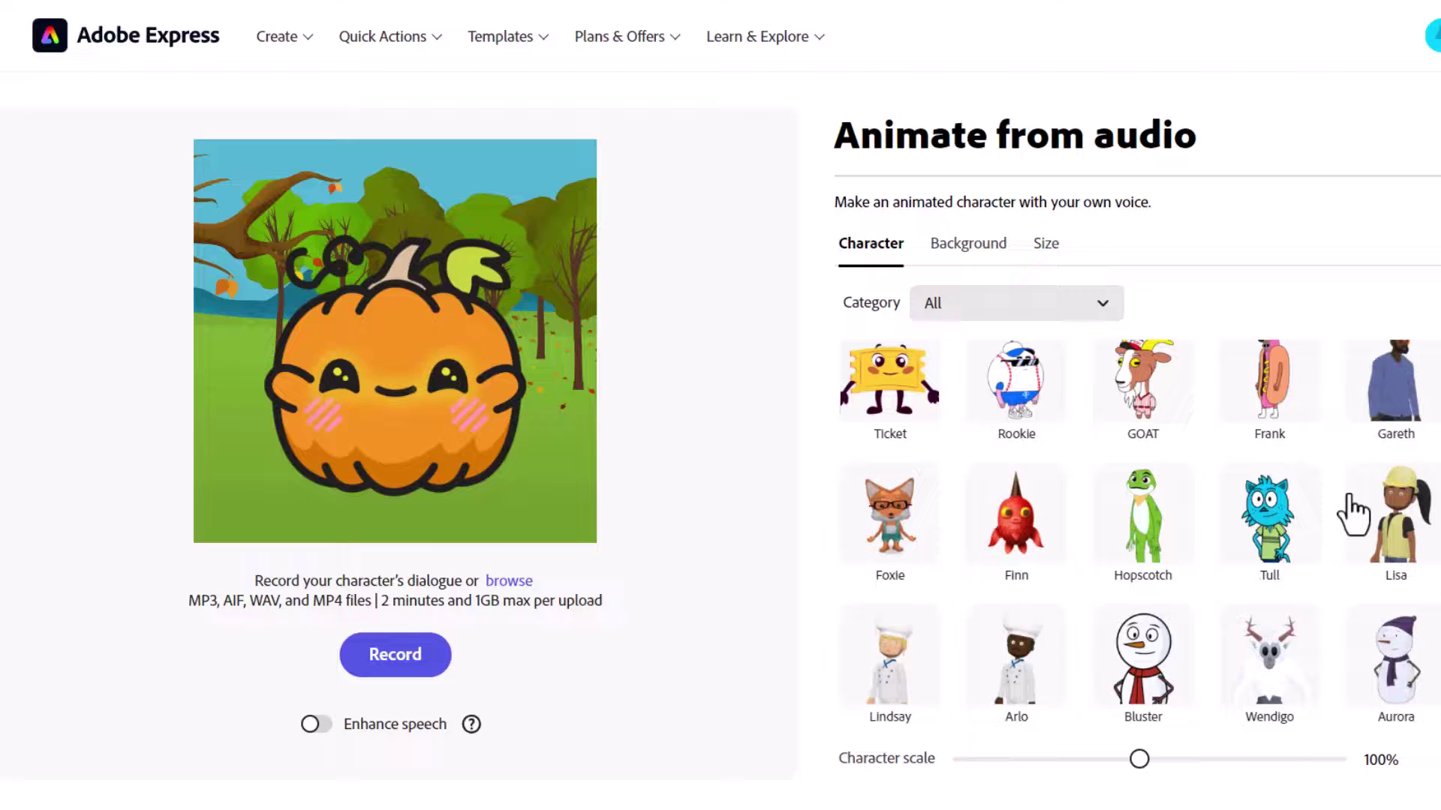
{"action": "scroll", "coordinate": [1284, 526], "scroll_direction": "up", "scroll_amount": 3}
{"action": "scroll", "coordinate": [1285, 525], "scroll_direction": "up", "scroll_amount": 4}
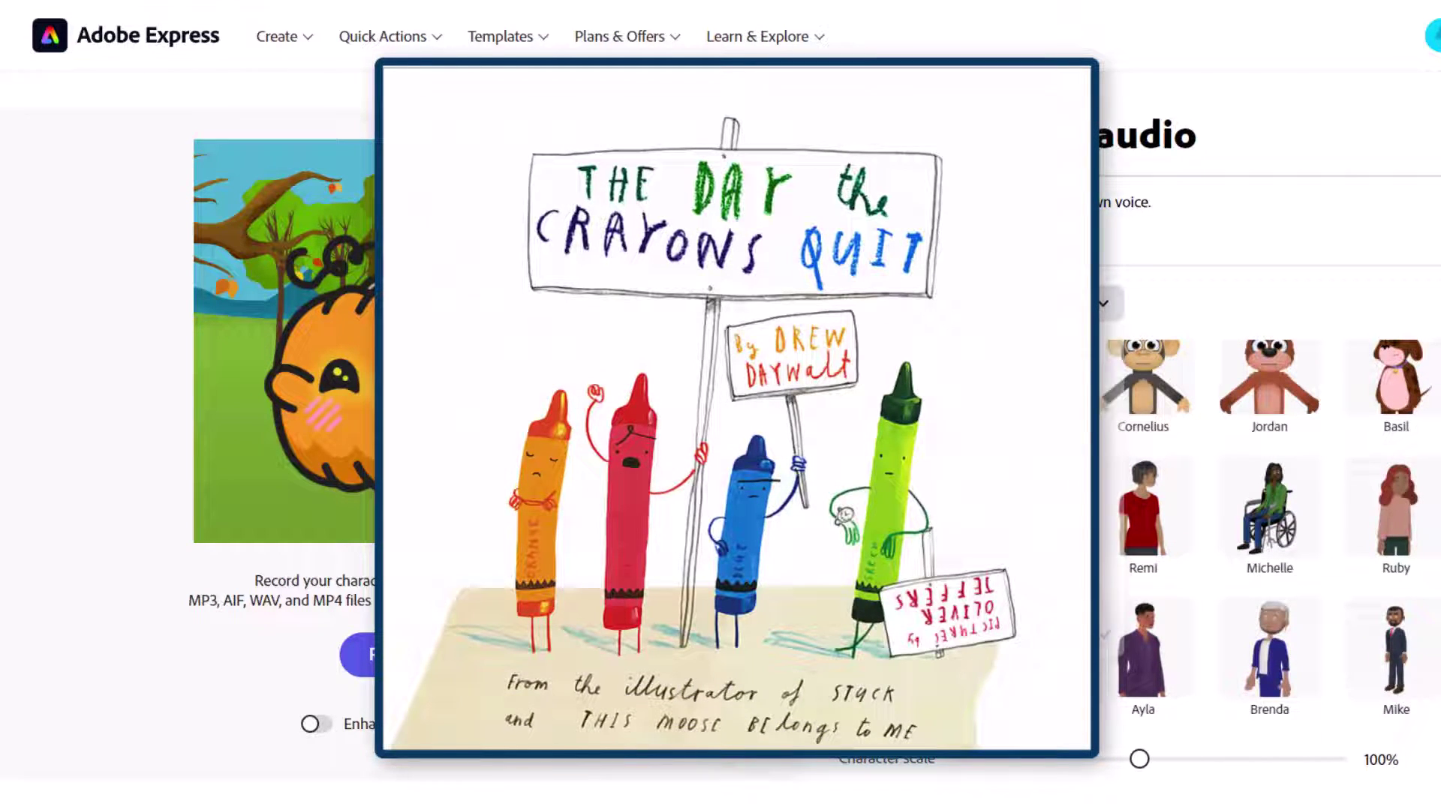
{"action": "left_click", "coordinate": [1223, 420]}
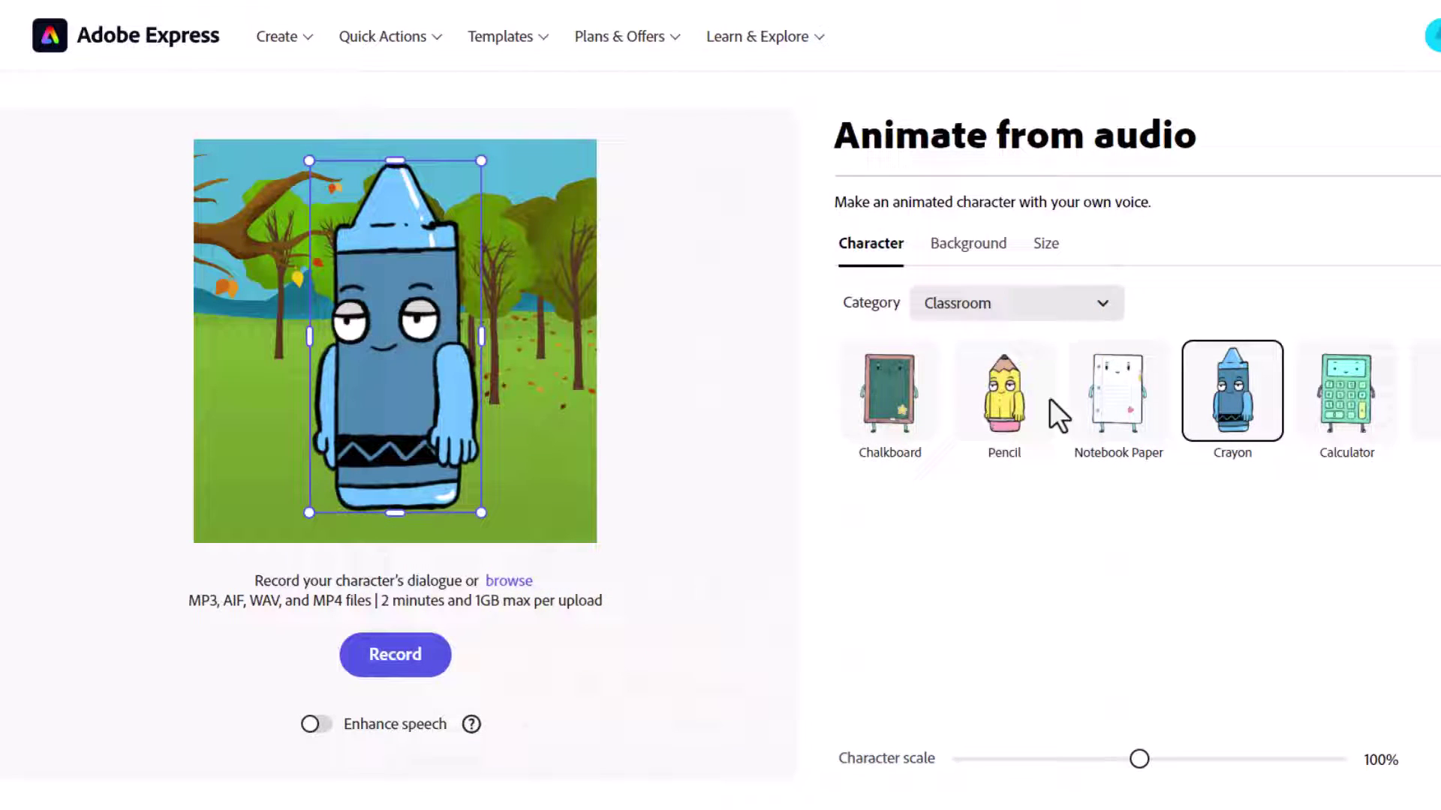
- Set the Beach scene as the background behind the Crayon character
{"action": "left_click", "coordinate": [969, 248]}
{"action": "scroll", "coordinate": [1328, 510], "scroll_direction": "down", "scroll_amount": 3}
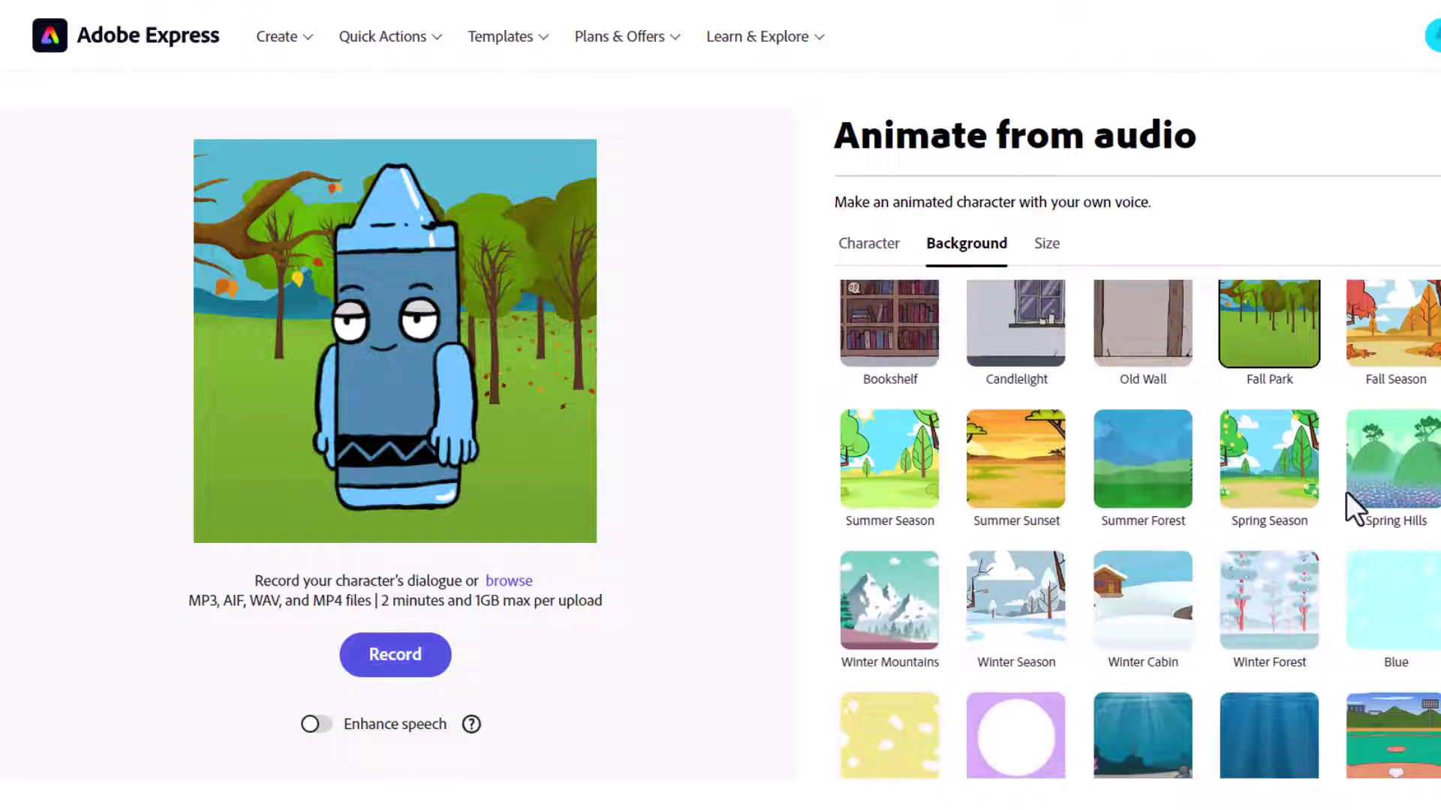
{"action": "scroll", "coordinate": [1346, 492], "scroll_direction": "down", "scroll_amount": 1}
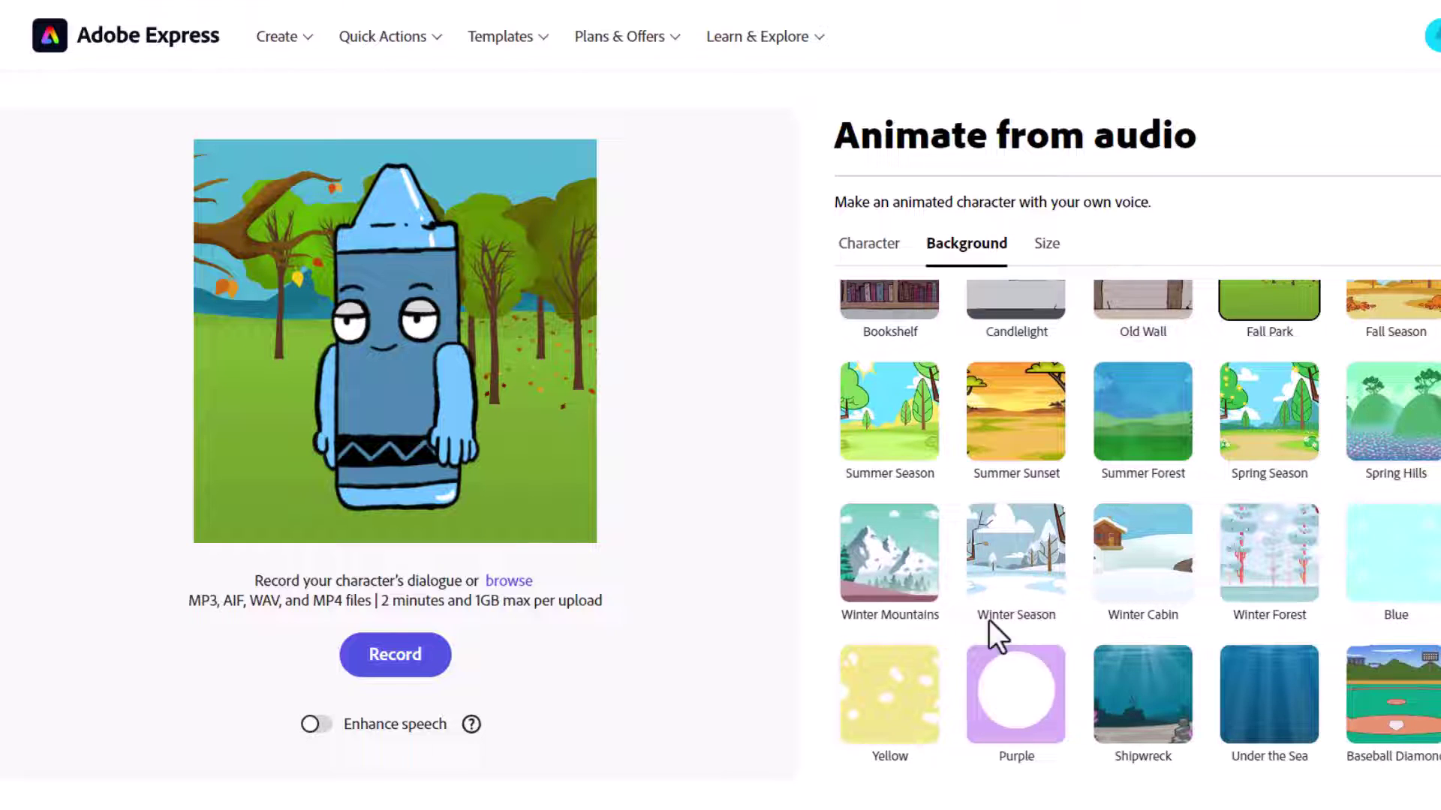
{"action": "scroll", "coordinate": [1401, 482], "scroll_direction": "up", "scroll_amount": 3}
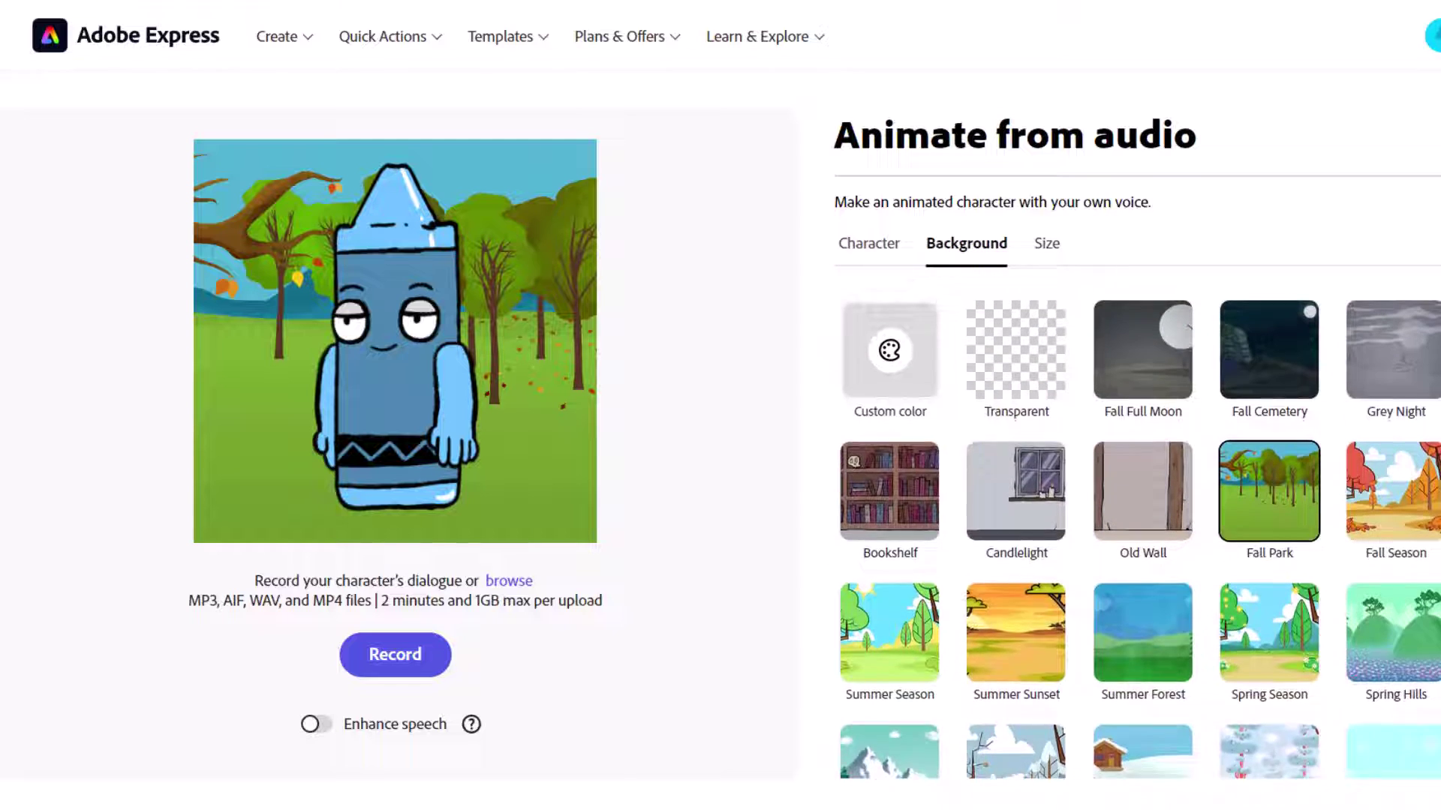
{"action": "scroll", "coordinate": [1139, 530], "scroll_direction": "up", "scroll_amount": 2}
{"action": "scroll", "coordinate": [1139, 529], "scroll_direction": "down", "scroll_amount": 10}
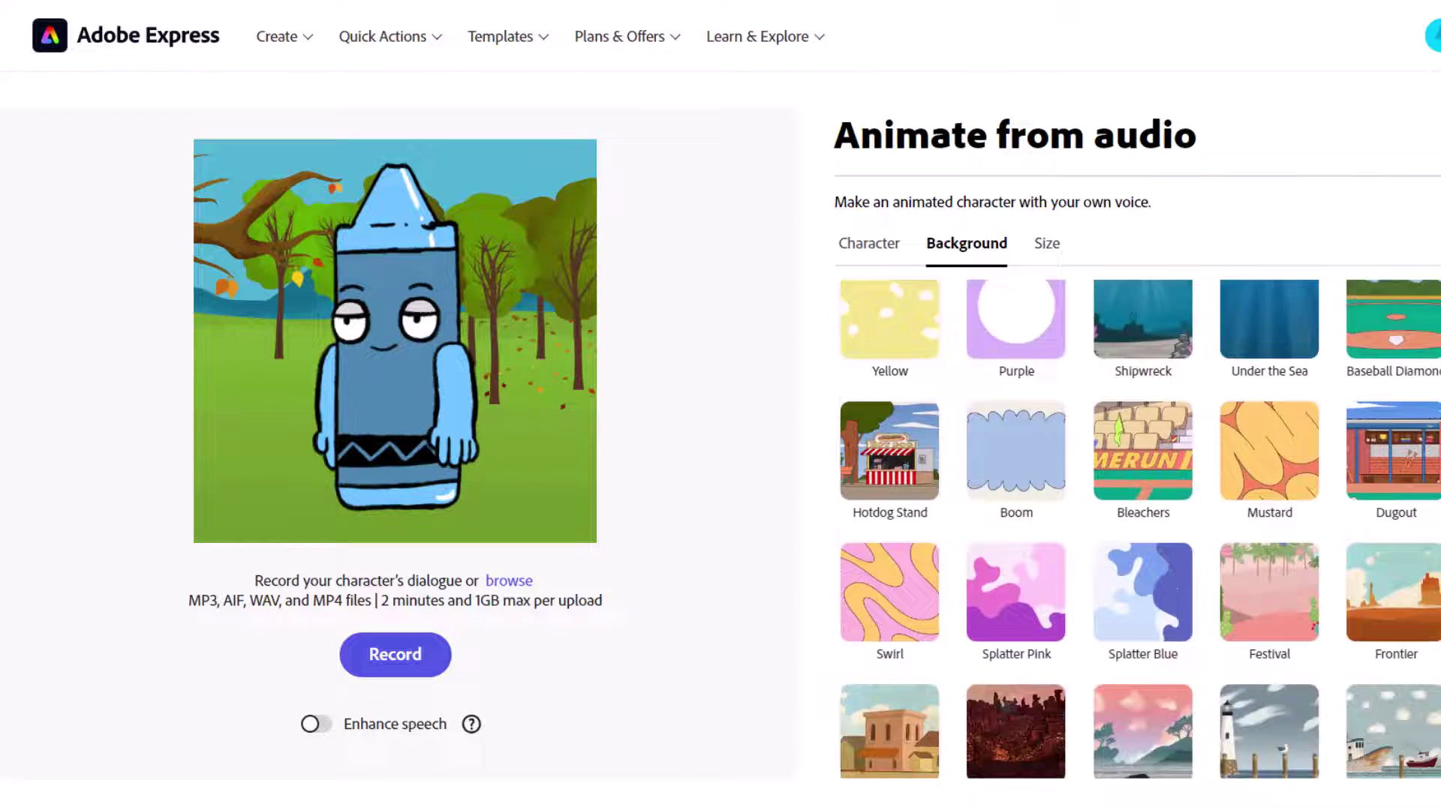
{"action": "scroll", "coordinate": [1139, 529], "scroll_direction": "down", "scroll_amount": 4}
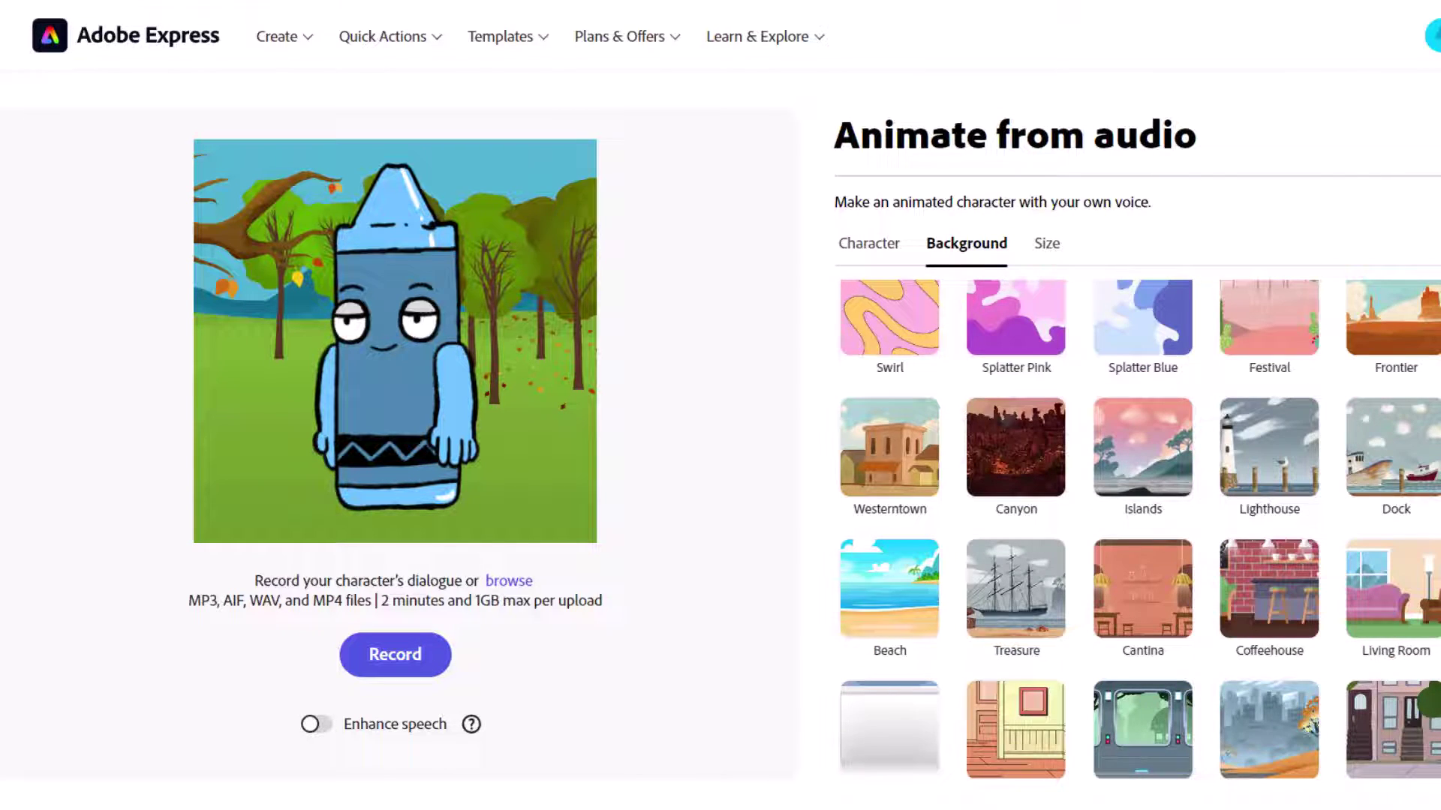
{"action": "scroll", "coordinate": [937, 385], "scroll_direction": "down", "scroll_amount": 4}
{"action": "scroll", "coordinate": [938, 386], "scroll_direction": "up", "scroll_amount": 1}
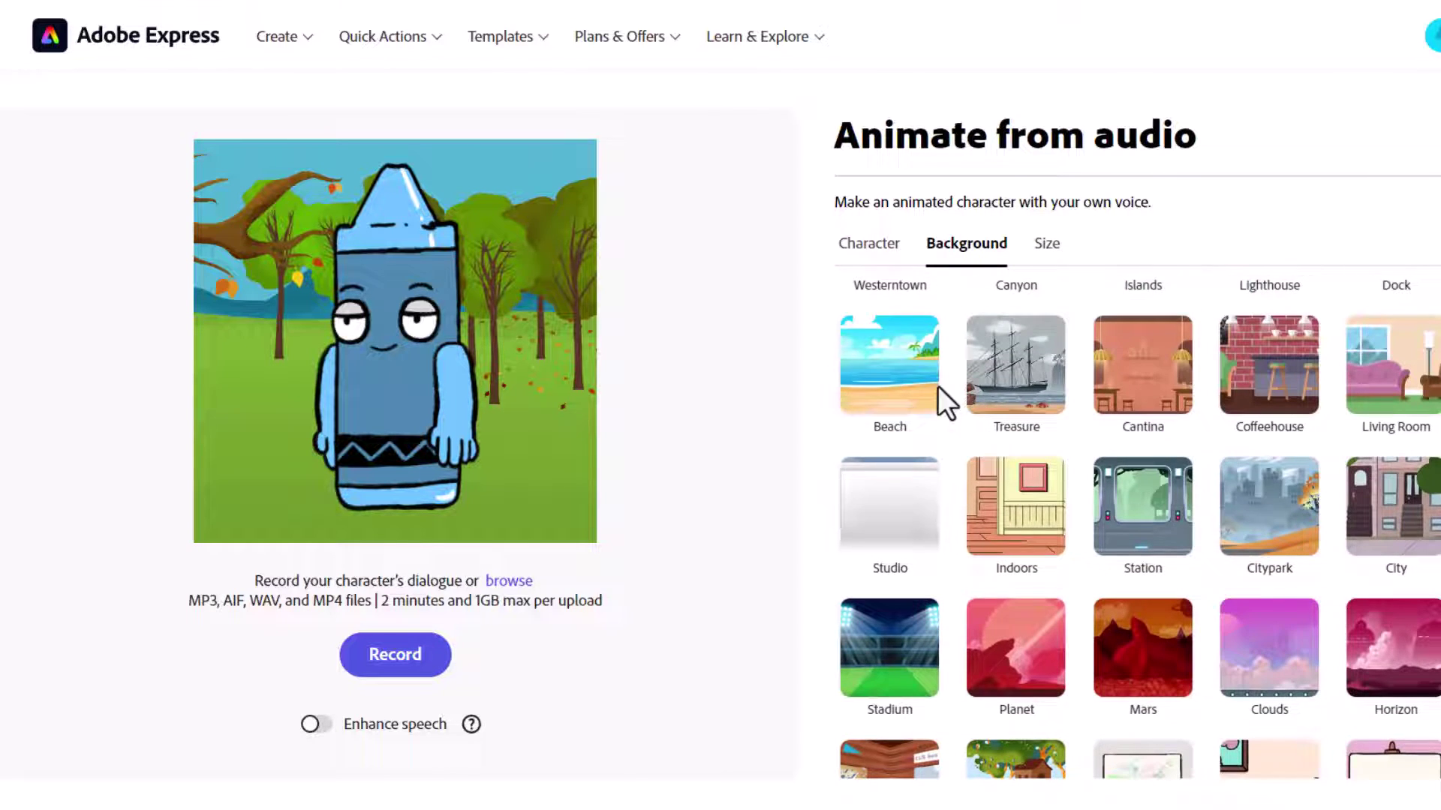
{"action": "left_click", "coordinate": [922, 390]}
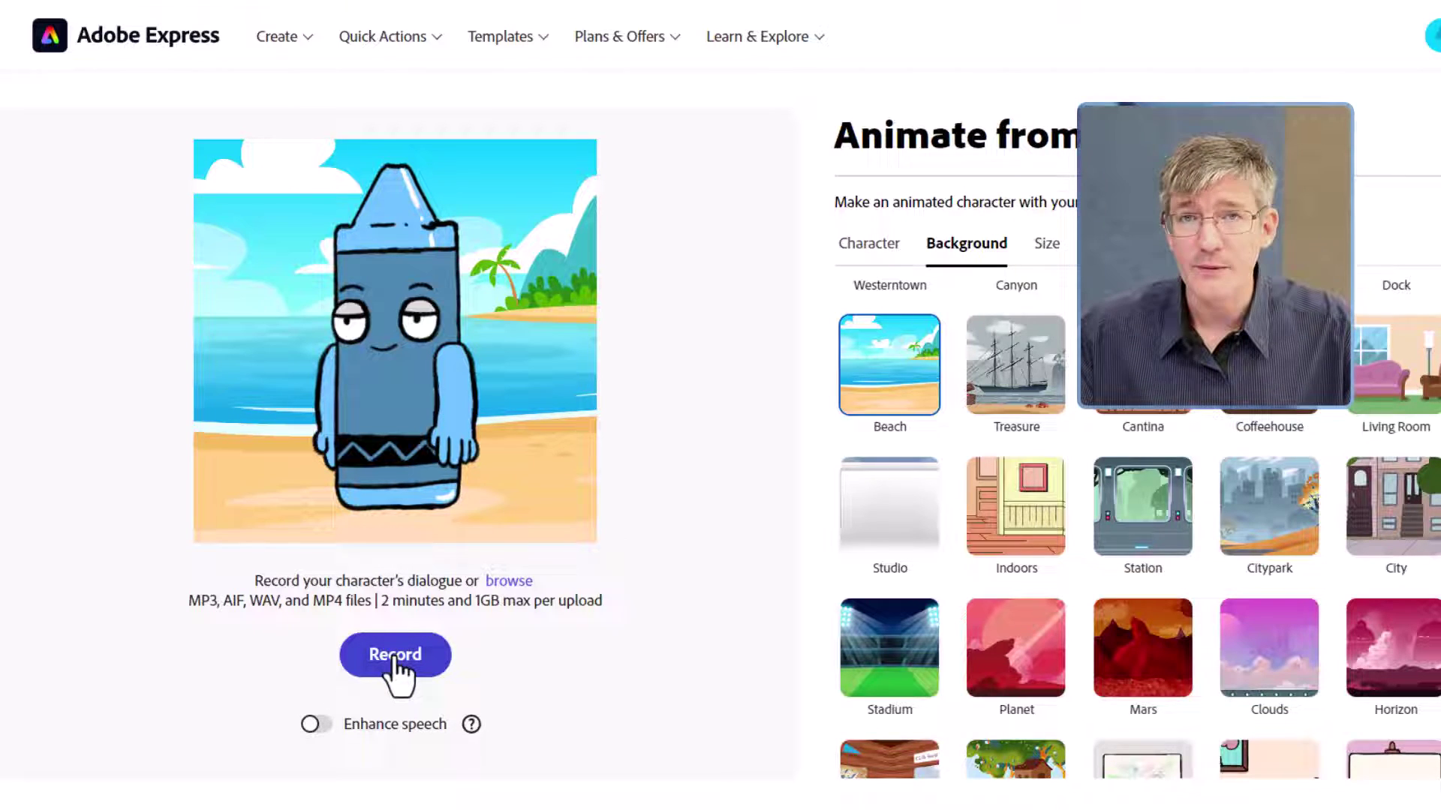
- Shrink the crayon character and move it toward the right side of the beach
{"action": "left_click", "coordinate": [409, 294]}
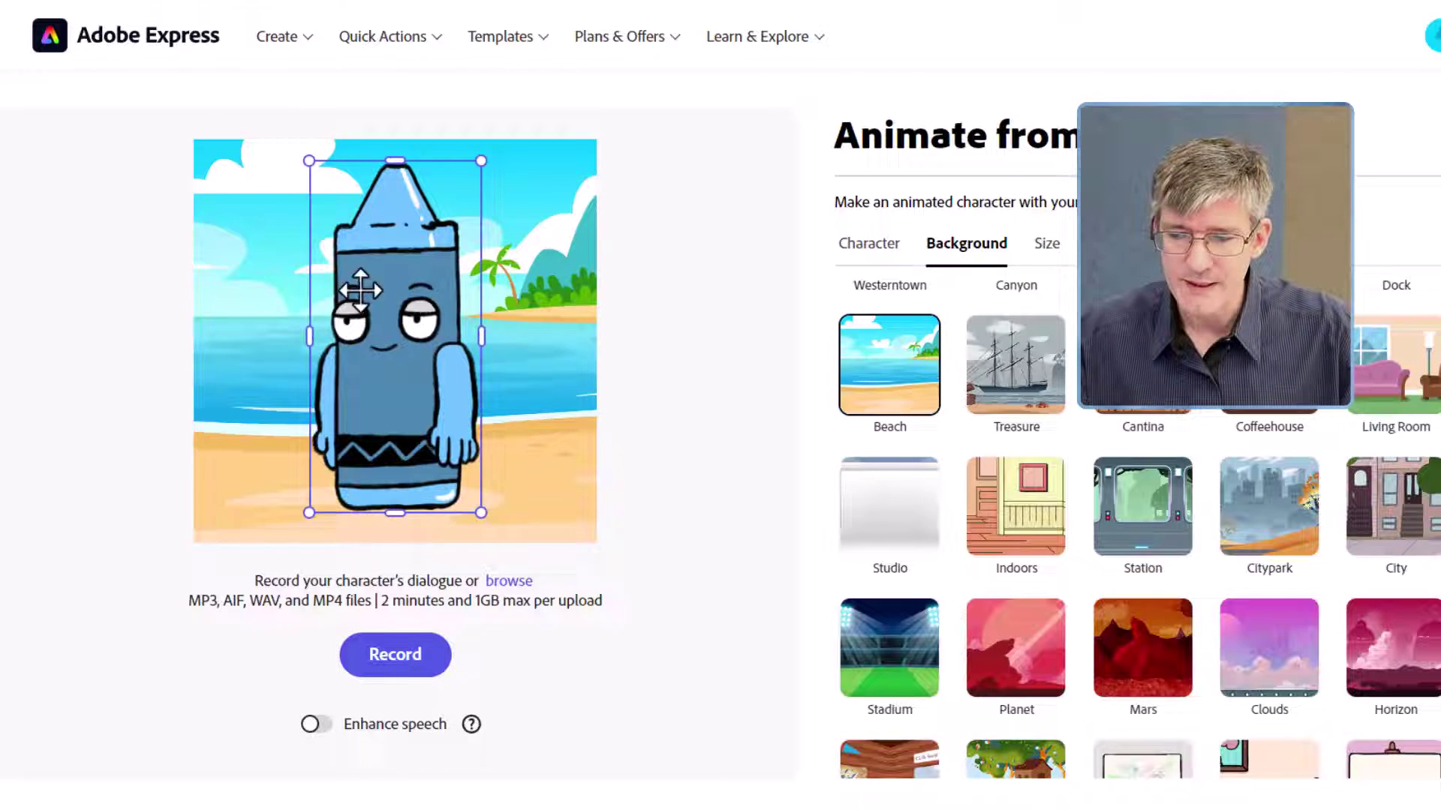
{"action": "left_click_drag", "start_coordinate": [308, 162], "coordinate": [364, 260]}
{"action": "left_click_drag", "start_coordinate": [401, 364], "coordinate": [461, 339]}
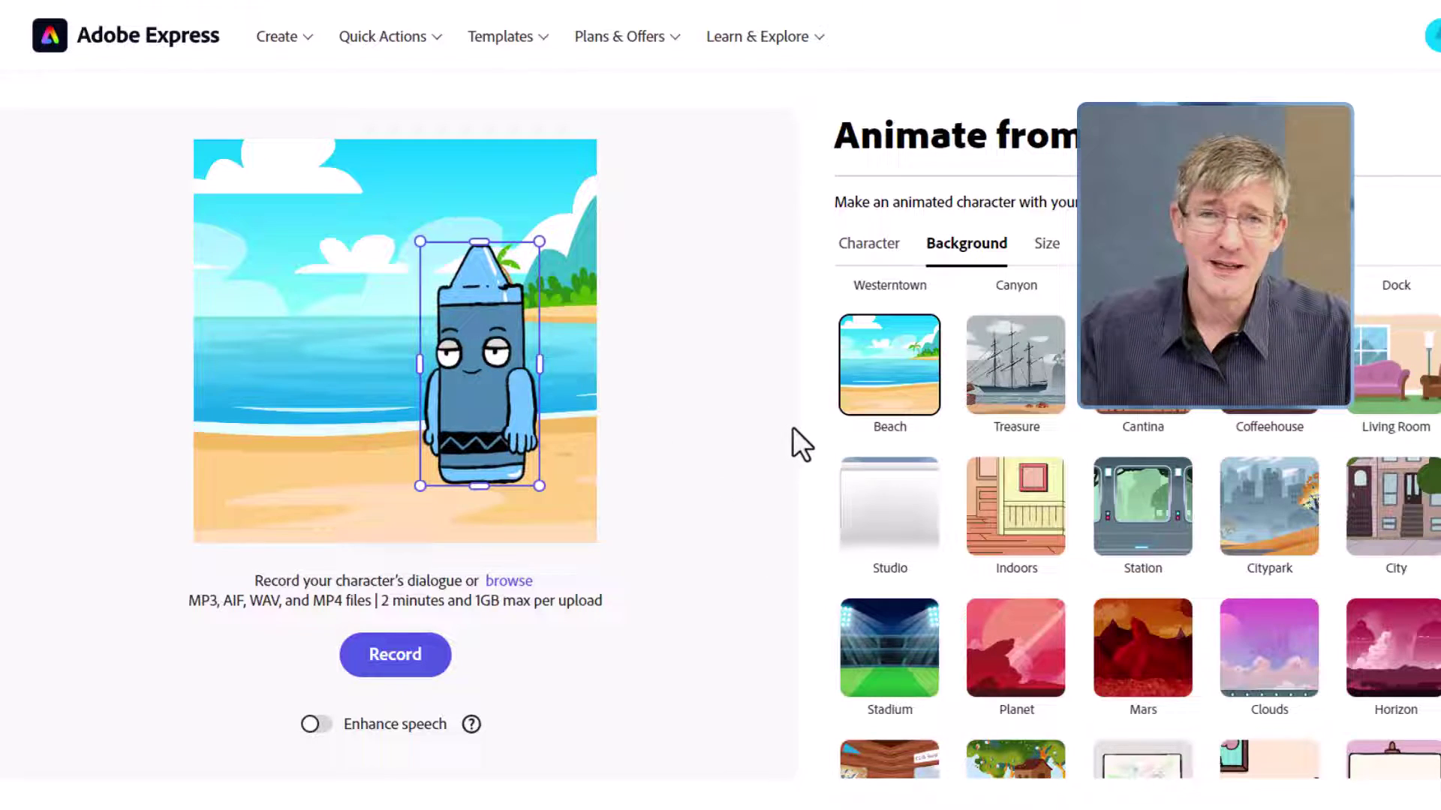
{"action": "left_click", "coordinate": [757, 466]}
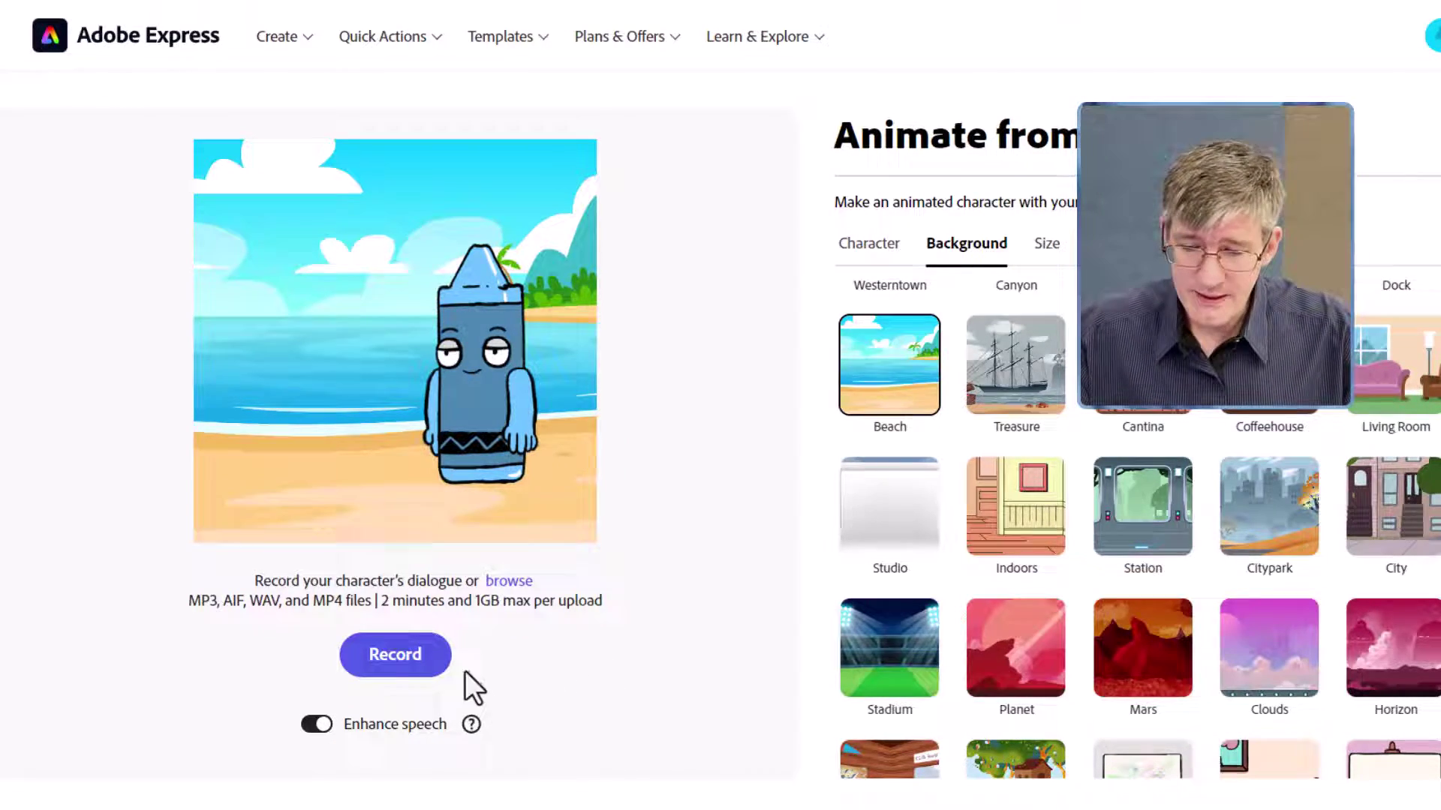
- Allow microphone access and record a roughly 16-second voice message for the crayon
{"action": "left_click", "coordinate": [411, 662]}
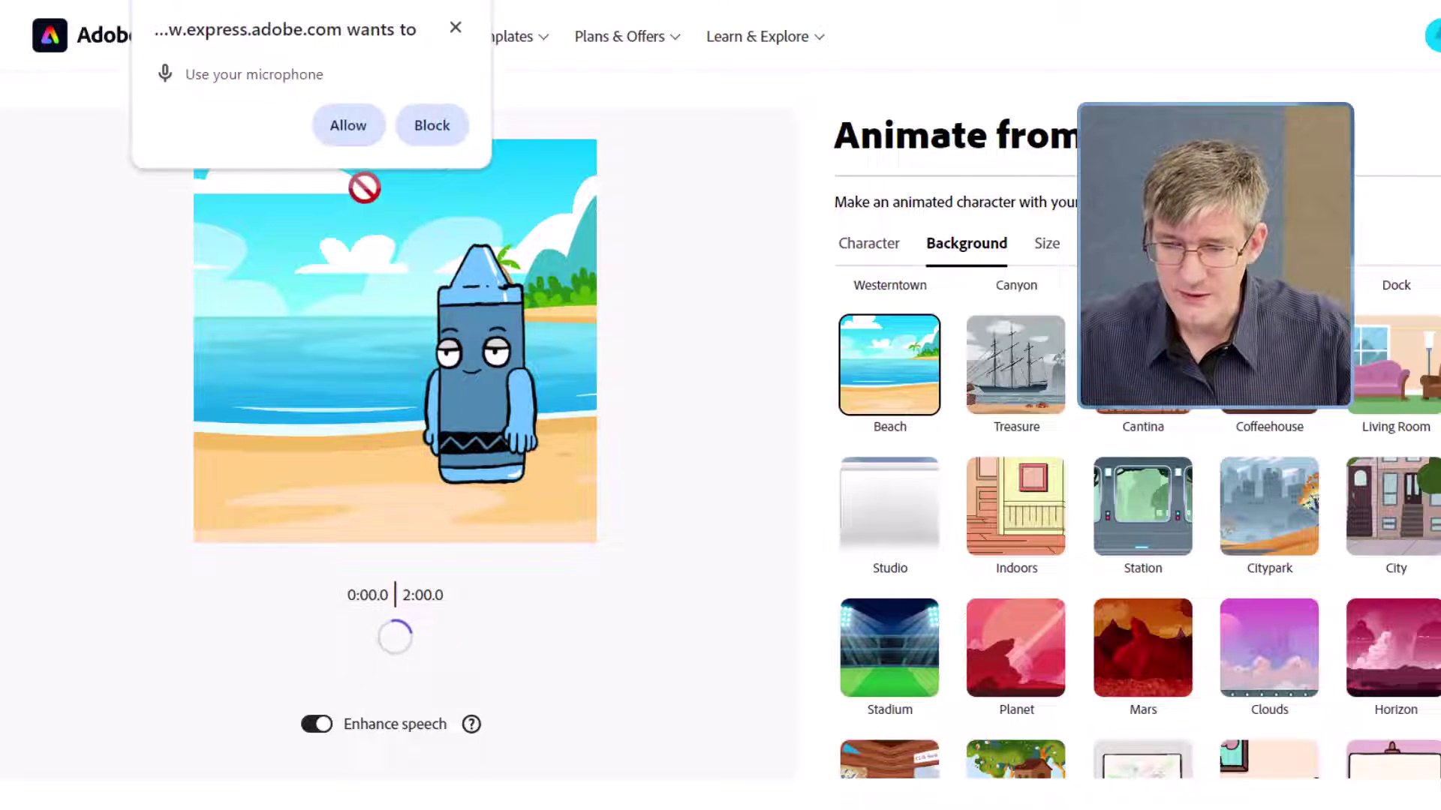
{"action": "left_click", "coordinate": [349, 125]}
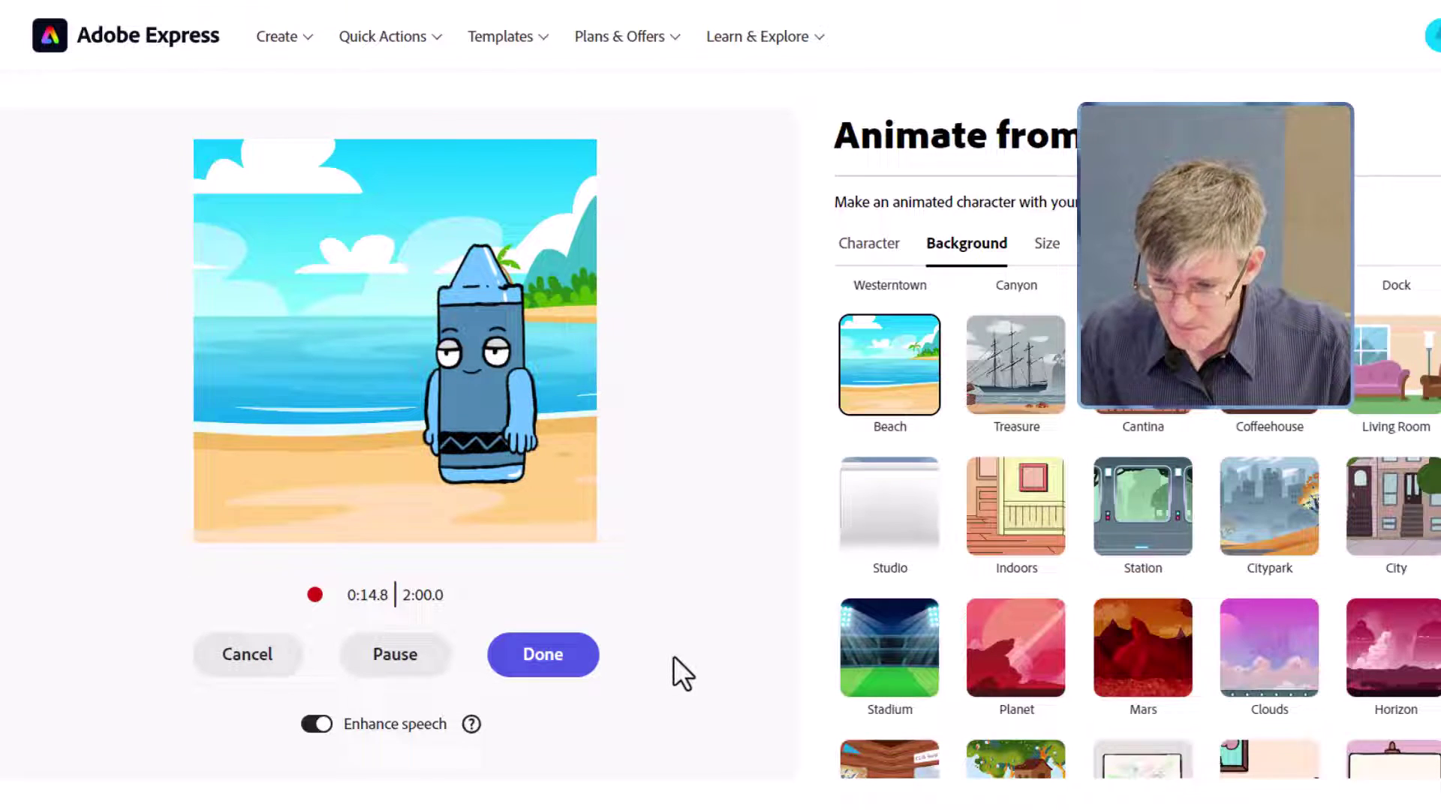
{"action": "left_click", "coordinate": [551, 660]}
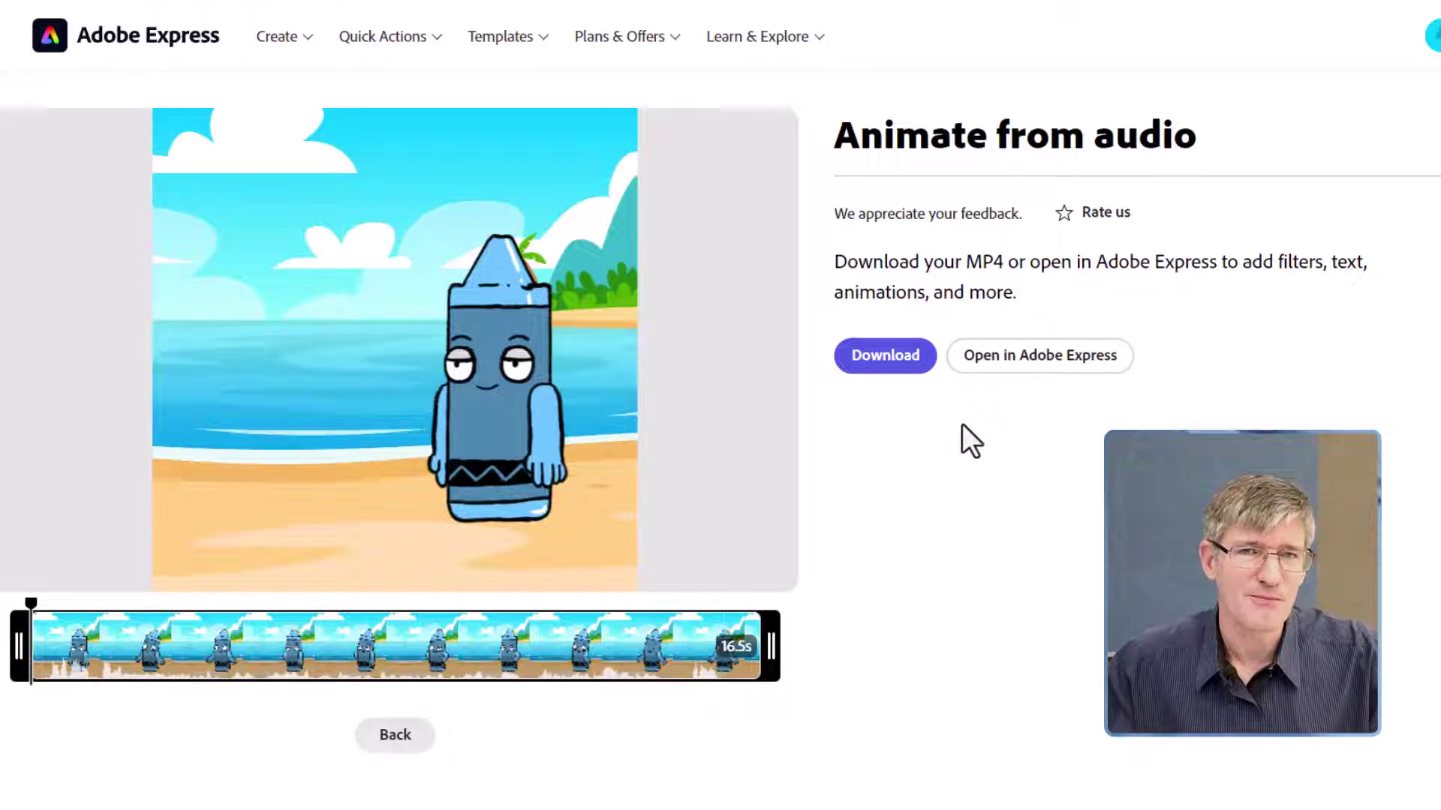
{"action": "mouse_move", "coordinate": [435, 370]}
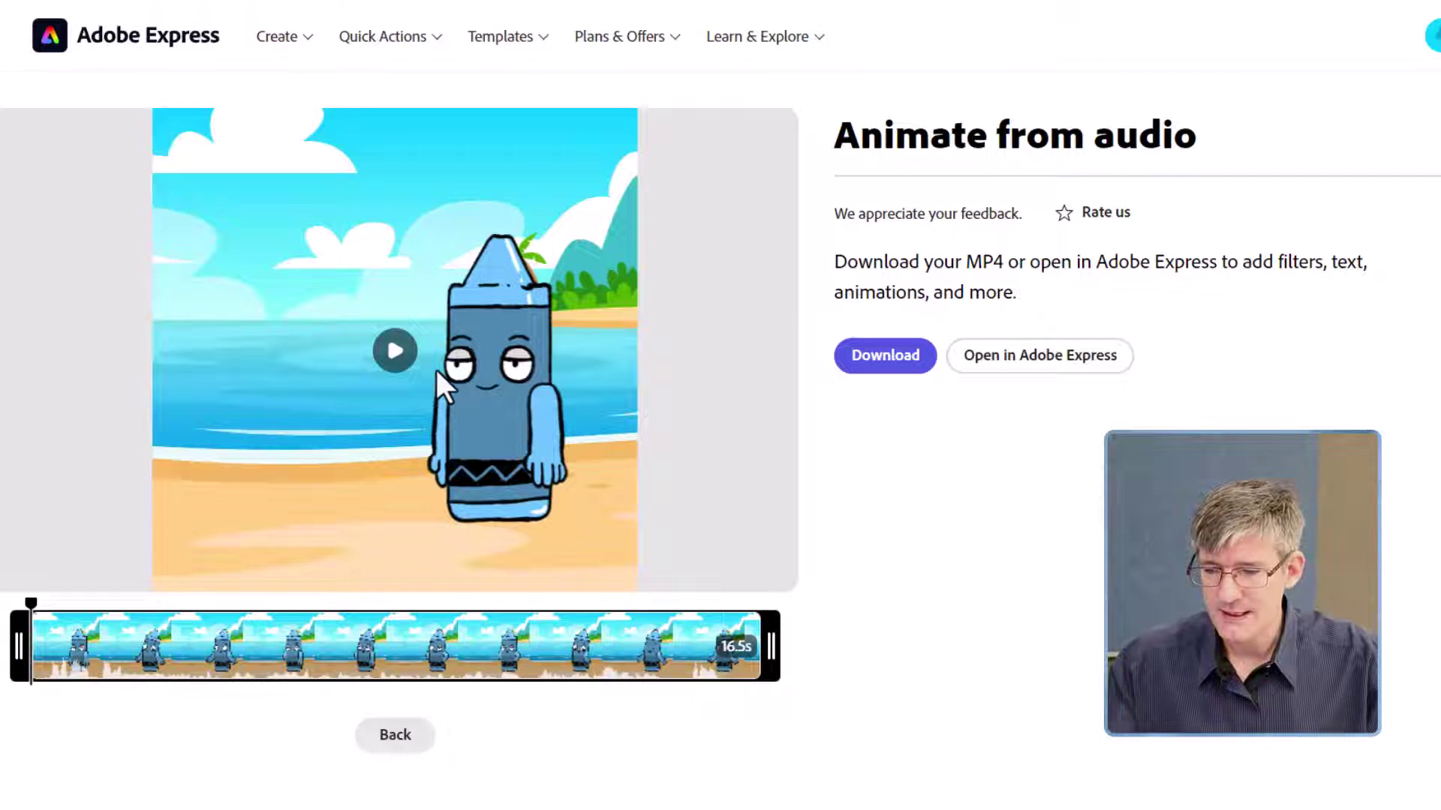
{"action": "left_click", "coordinate": [396, 353]}
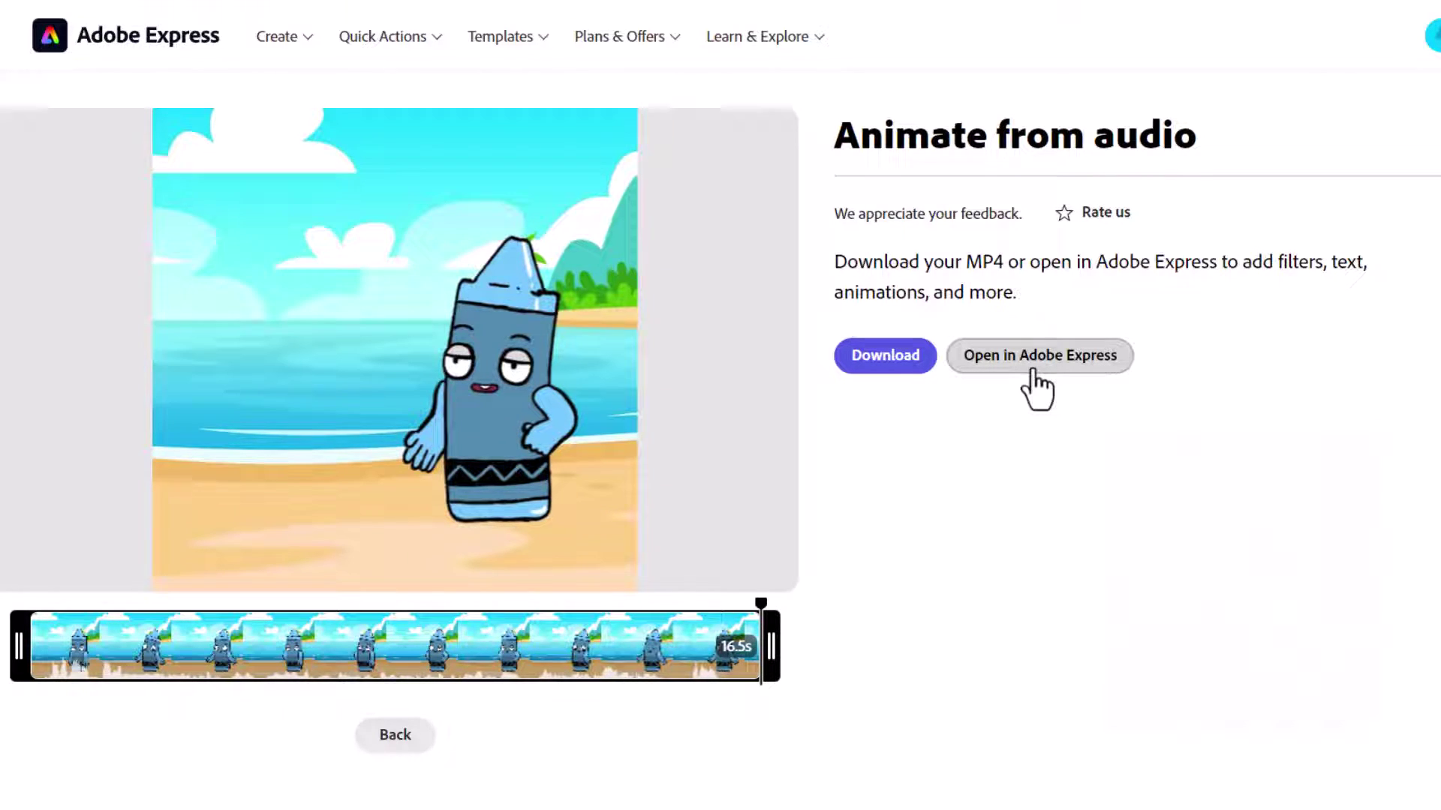
- Download the animation as Crayon.mp4 and play it in Media Player before closing it
{"action": "left_click", "coordinate": [865, 360]}
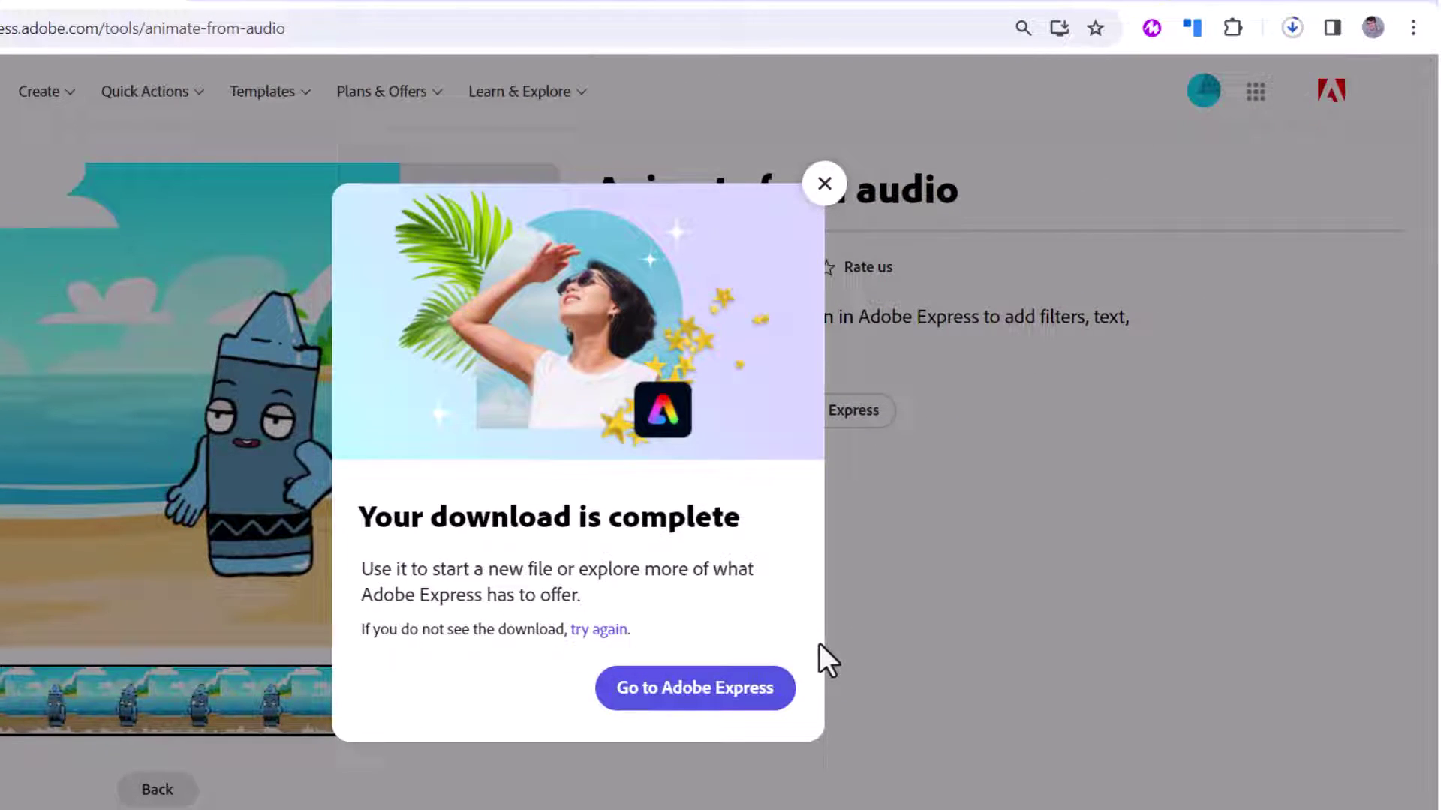
{"action": "left_click", "coordinate": [1293, 33]}
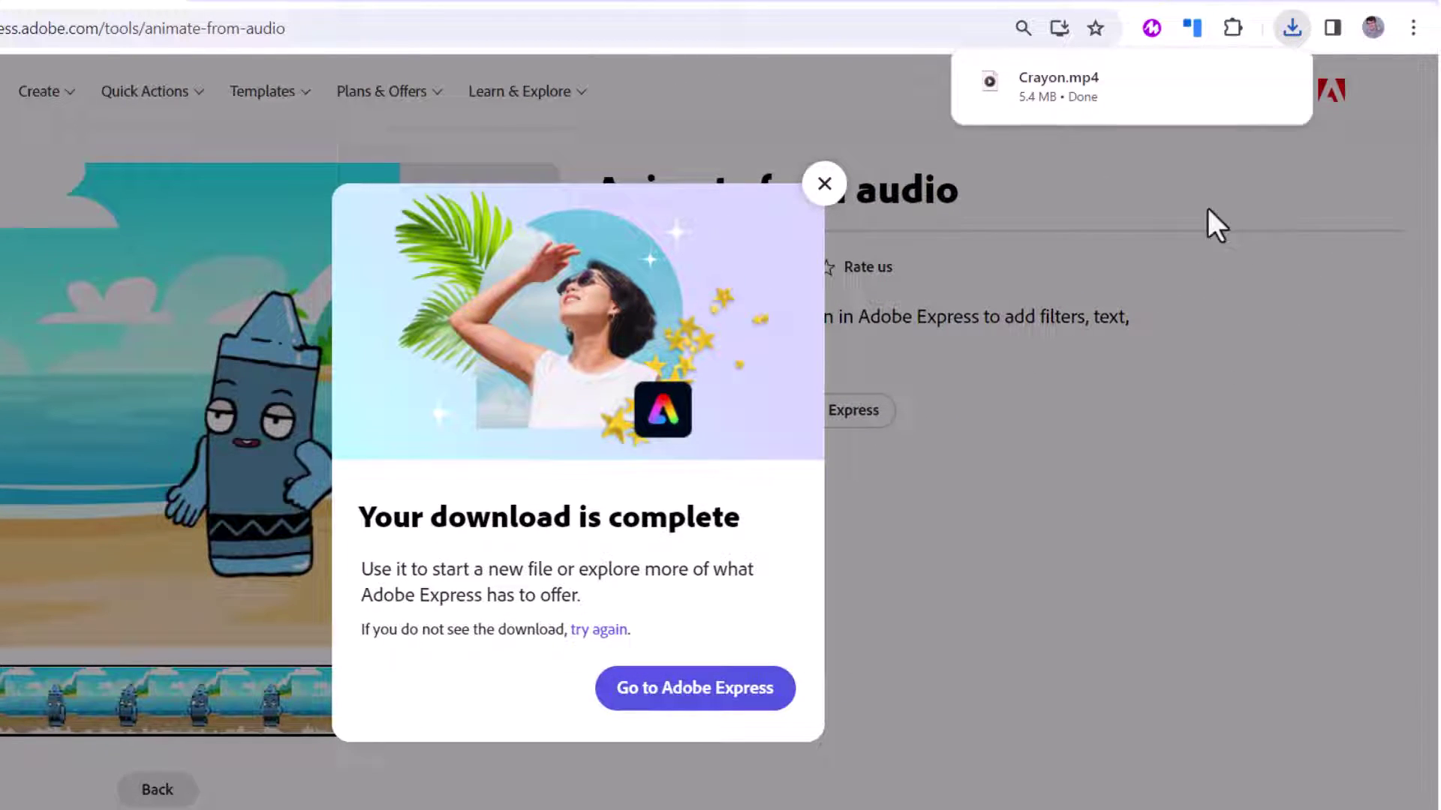
{"action": "left_click", "coordinate": [1055, 83]}
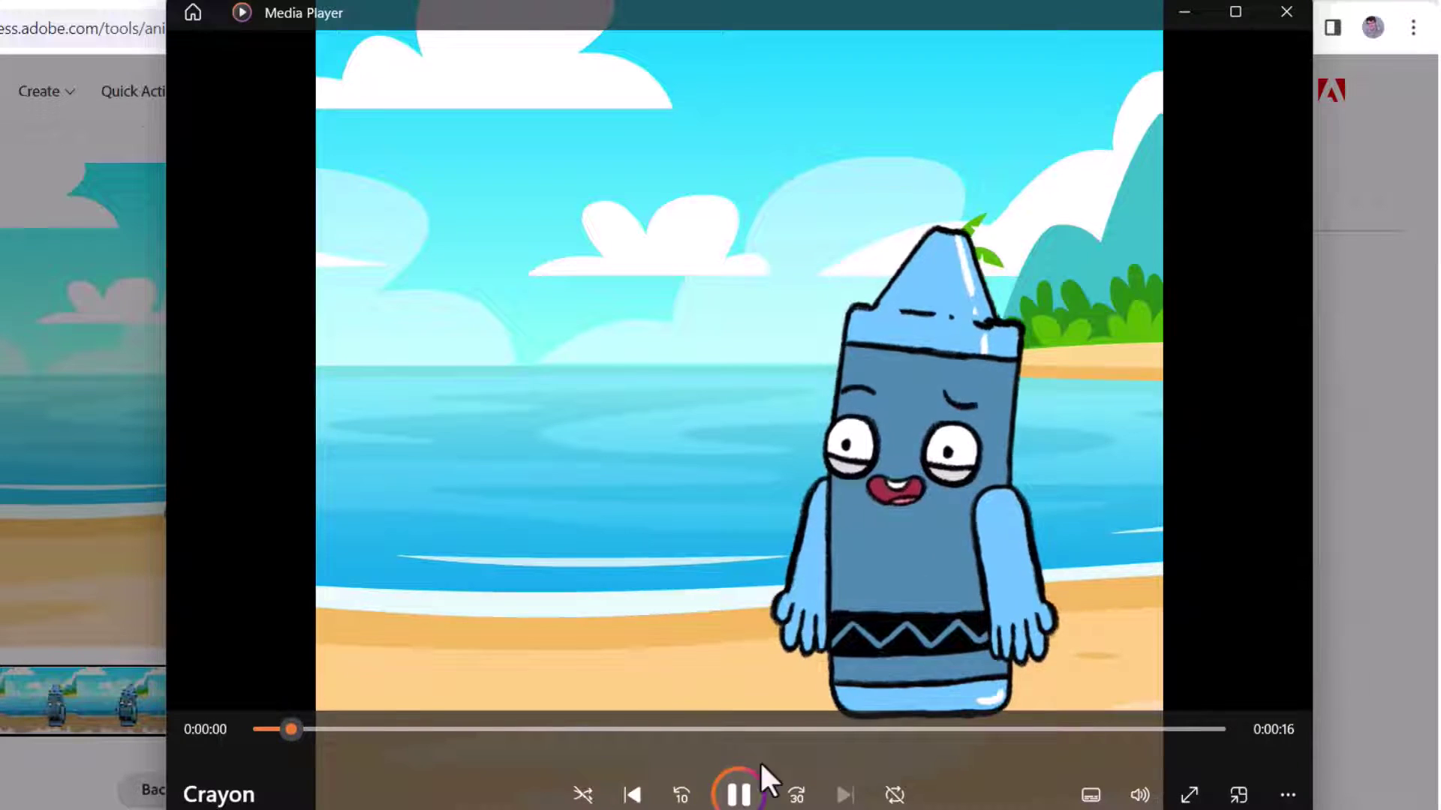
{"action": "left_click", "coordinate": [737, 800]}
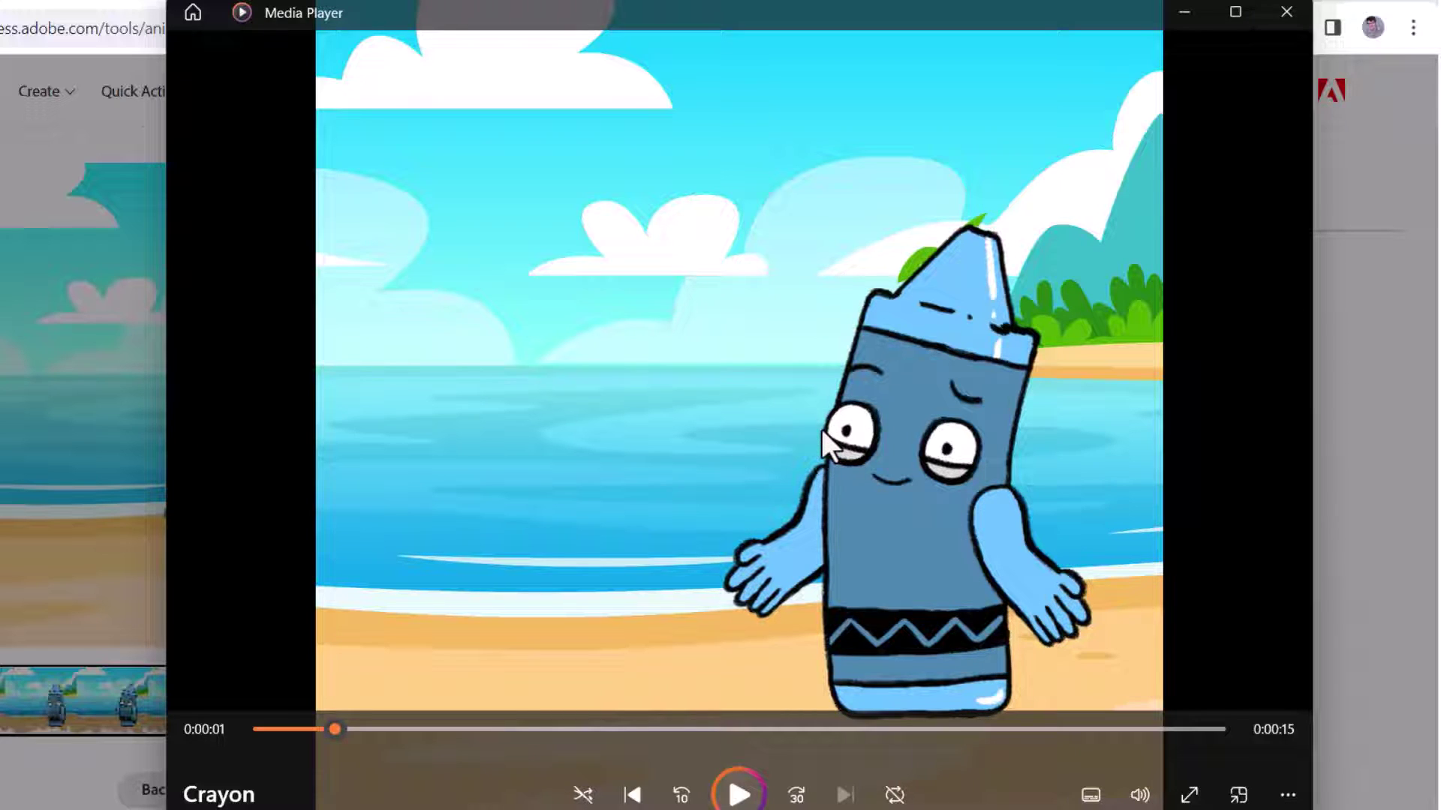
{"action": "left_click", "coordinate": [1281, 18]}
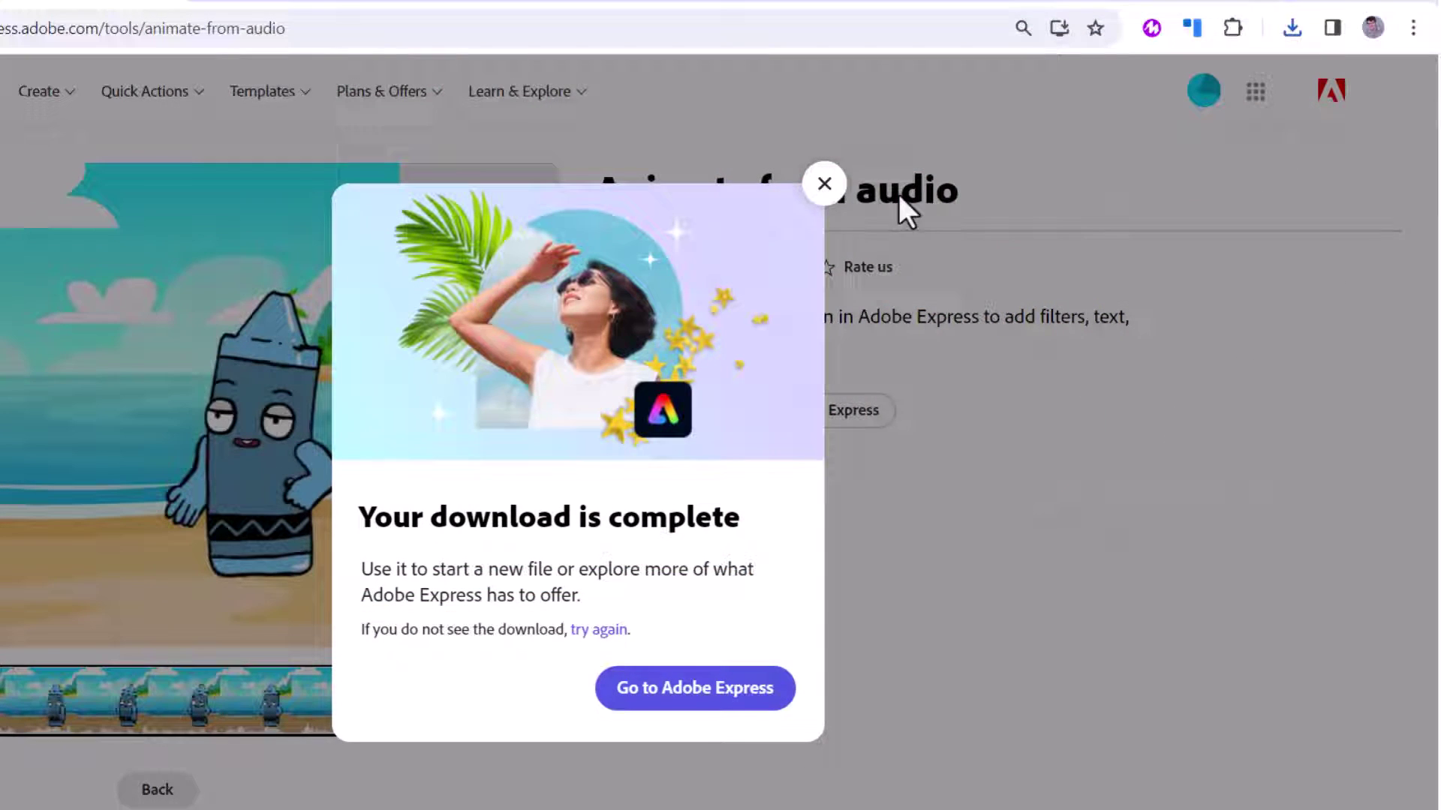
- Close the download-complete message and start a new Animate your voice project
{"action": "left_click", "coordinate": [824, 184]}
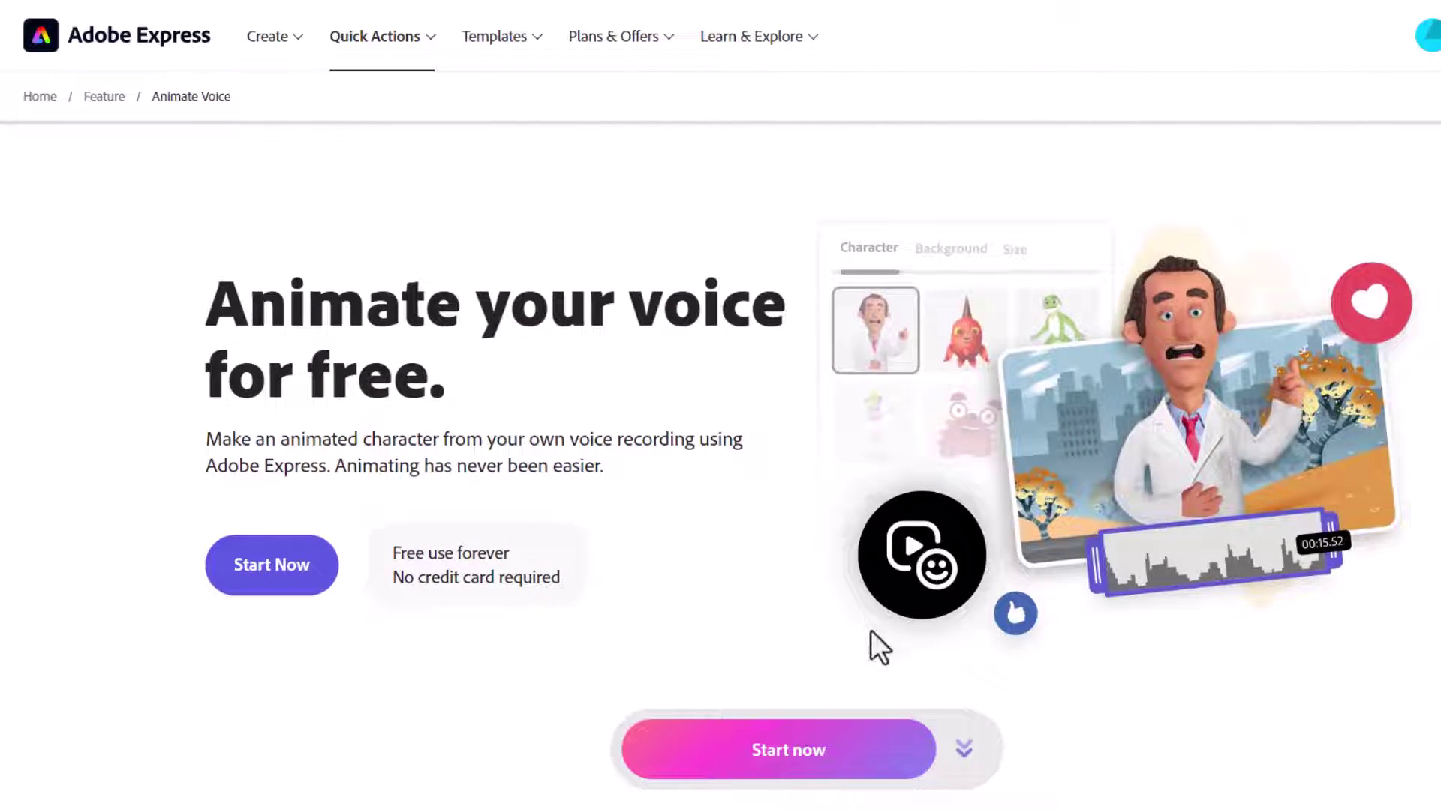
{"action": "left_click", "coordinate": [843, 743]}
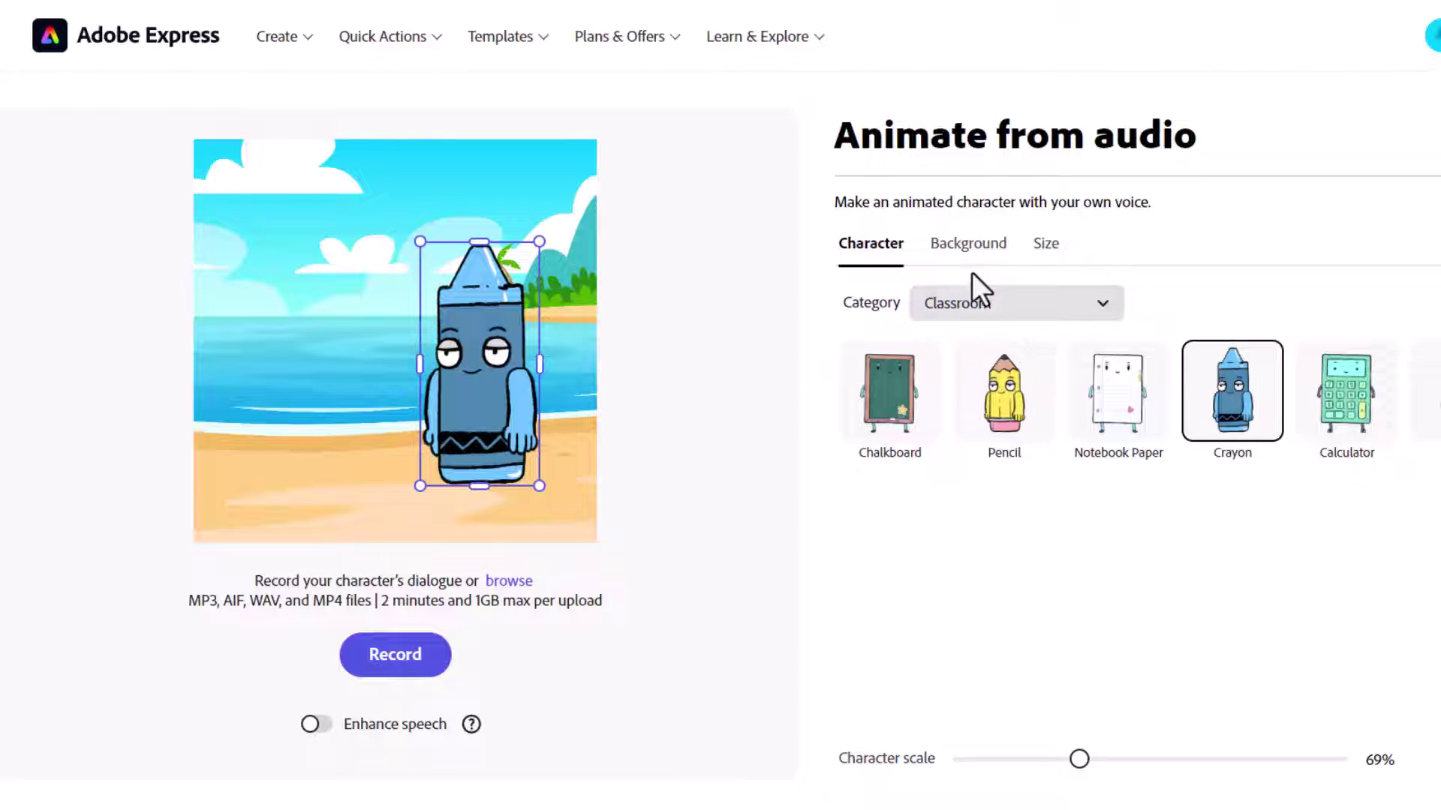
- Resize the canvas for YouTube Landscape 16:9 at 1920 x 1080
{"action": "left_click", "coordinate": [1051, 248]}
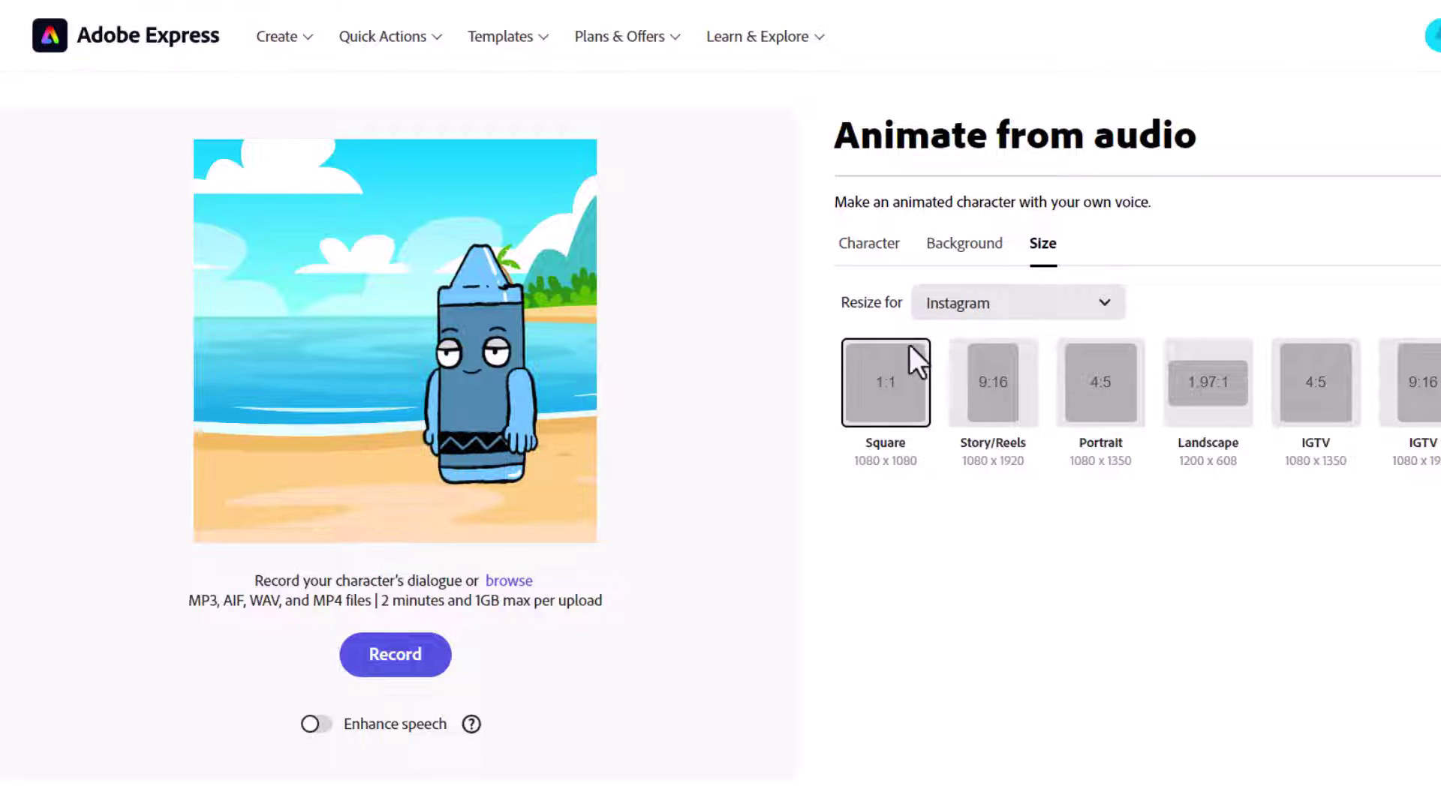
{"action": "left_click", "coordinate": [1014, 310]}
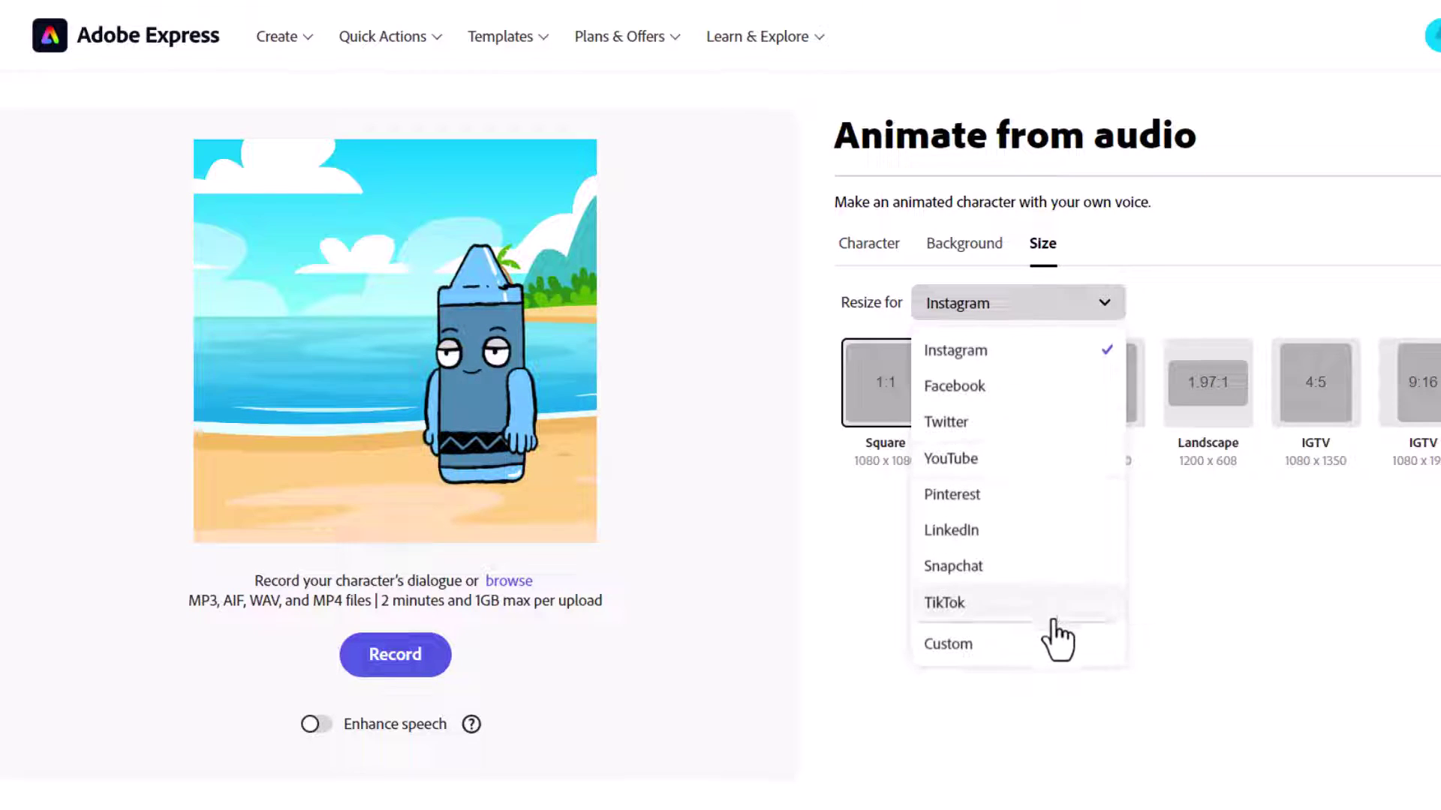
{"action": "left_click", "coordinate": [1004, 460]}
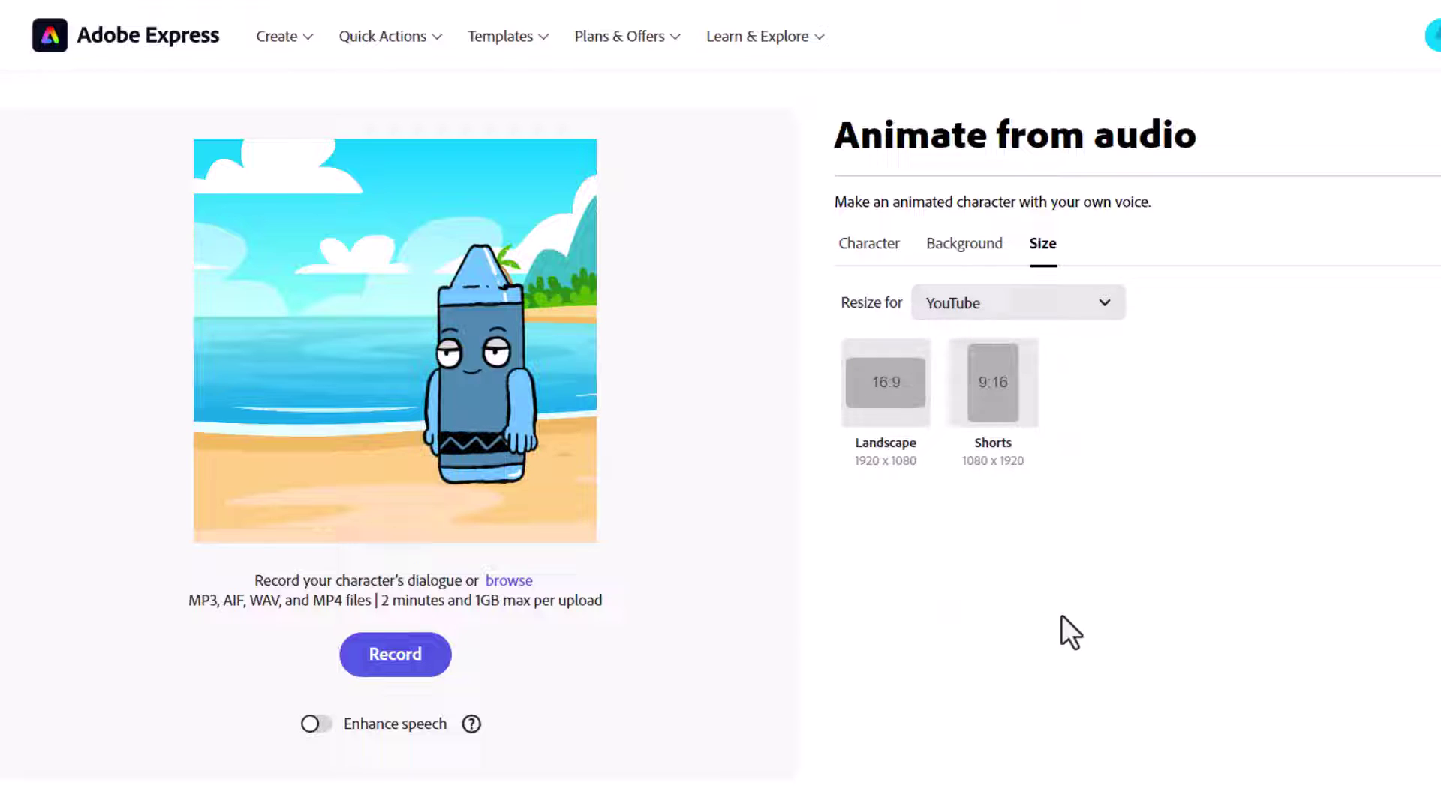
{"action": "left_click", "coordinate": [886, 389]}
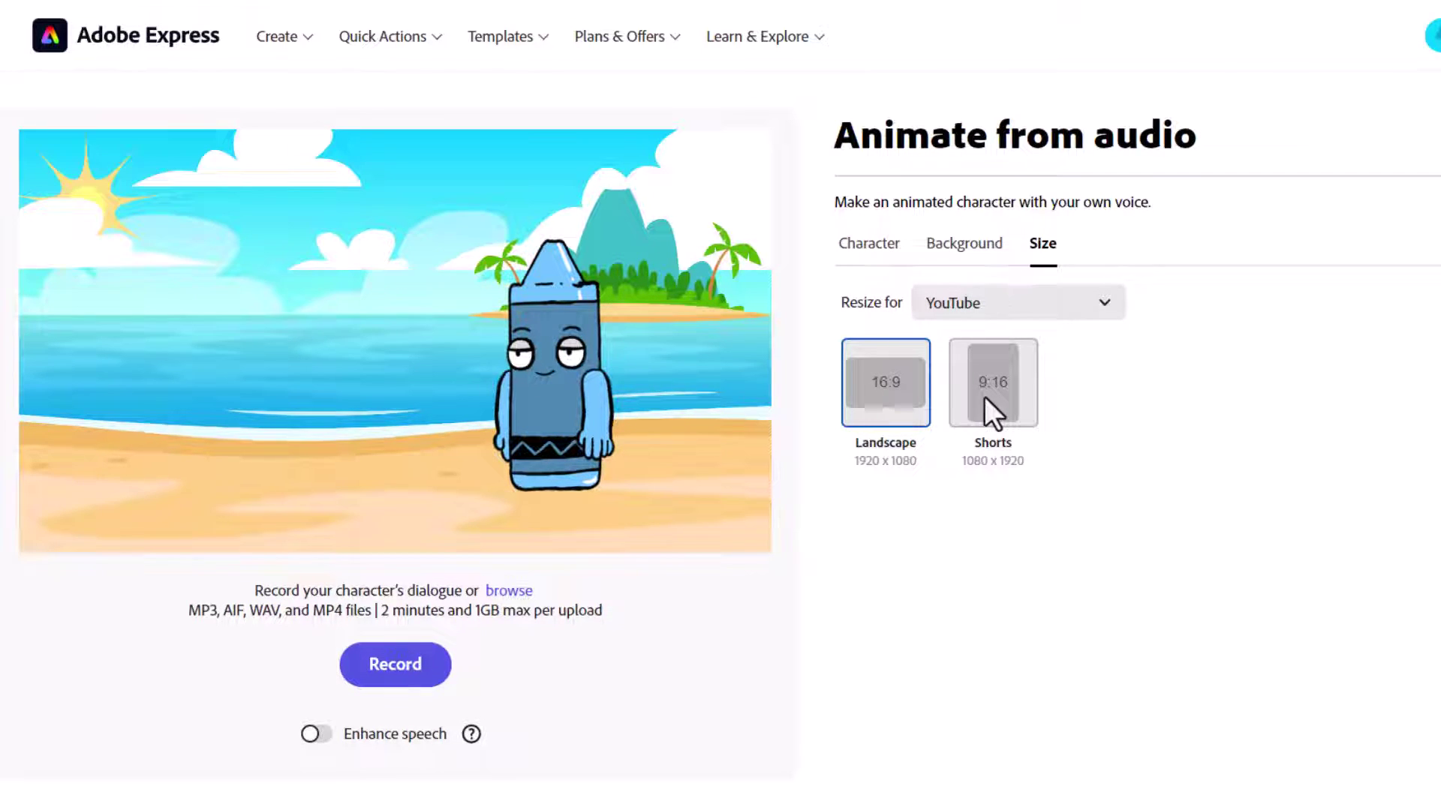
{"action": "left_click", "coordinate": [1020, 304]}
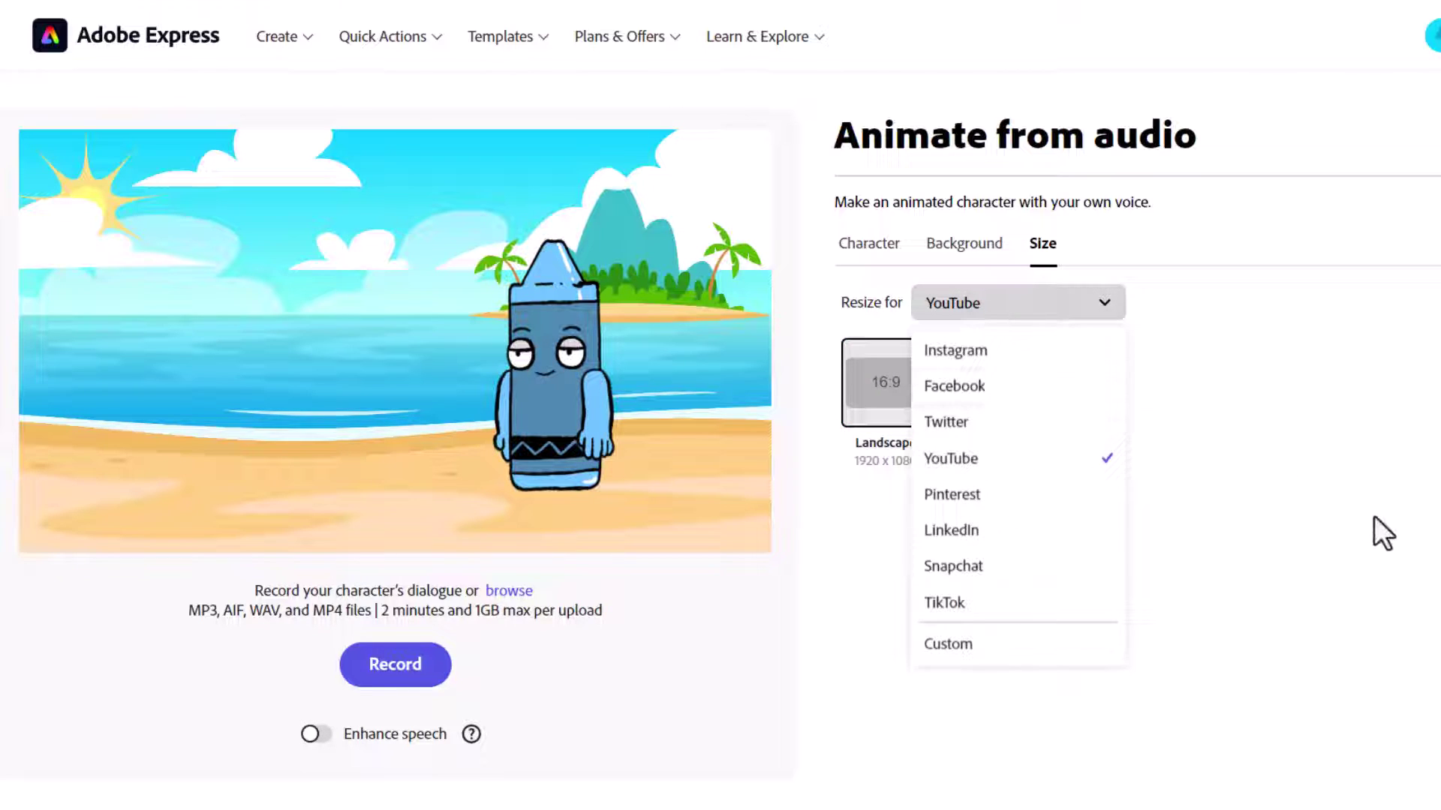
{"action": "left_click", "coordinate": [1383, 533]}
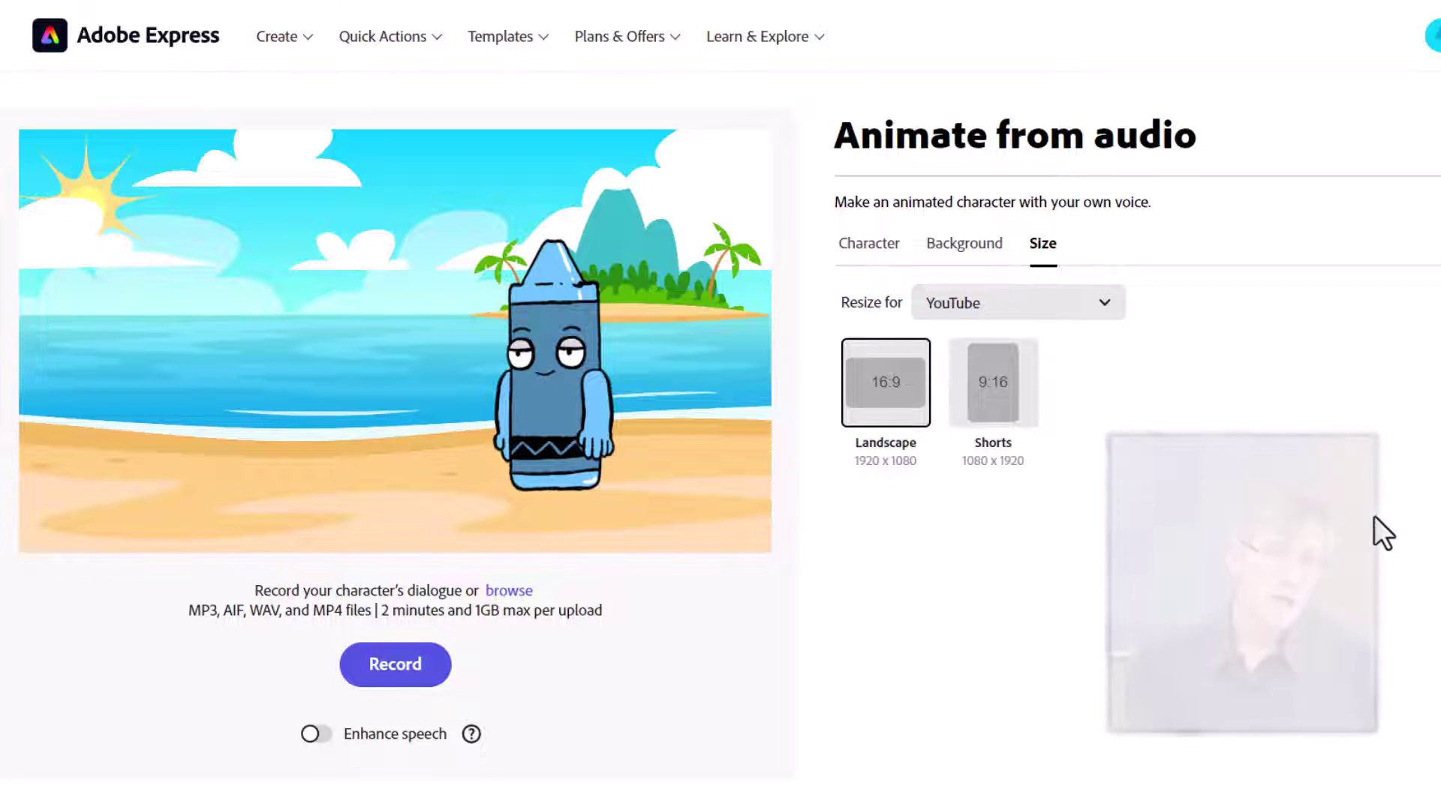